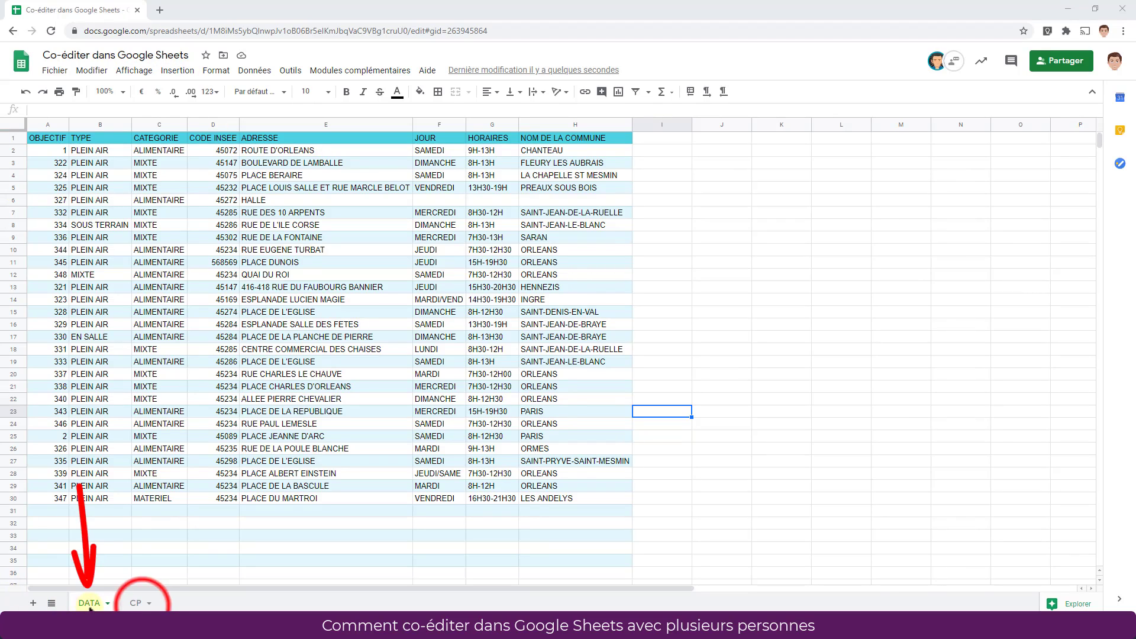
Step: Check the CP sheet, return to DATA, and send 'Hello' in the left window's chat
{"action": "left_click", "coordinate": [136, 603]}
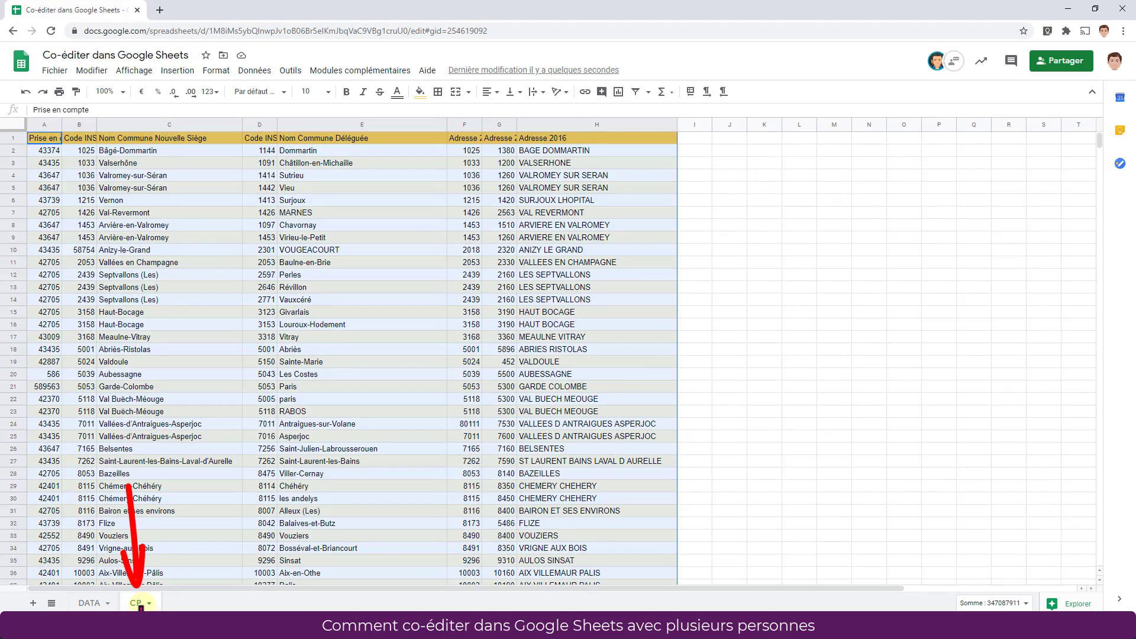
{"action": "left_click", "coordinate": [90, 603]}
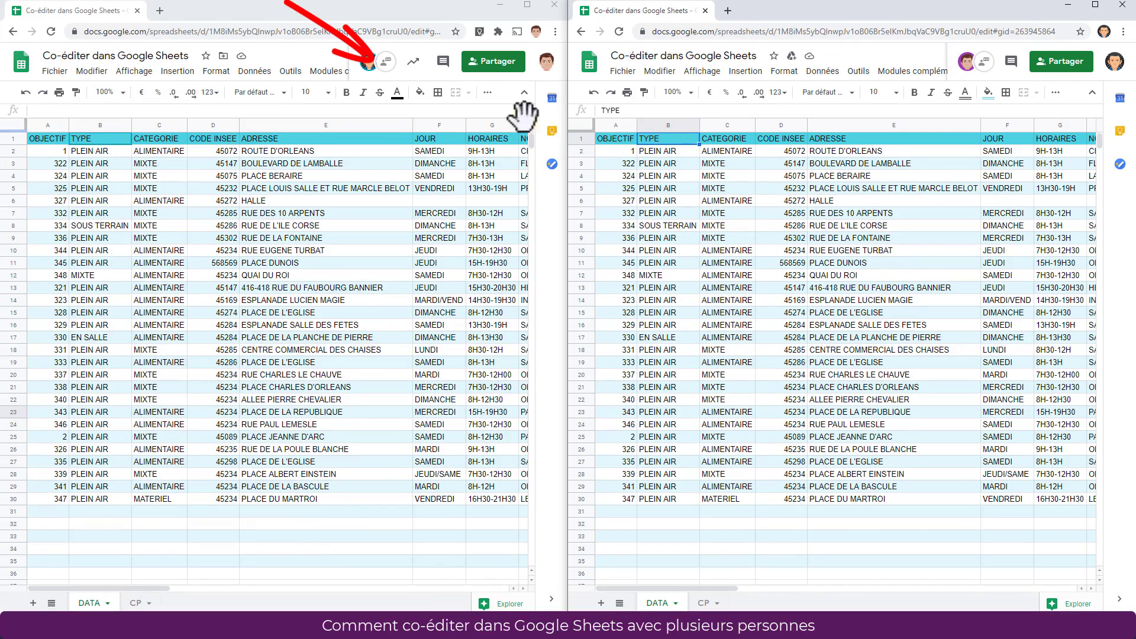
{"action": "left_click", "coordinate": [386, 61]}
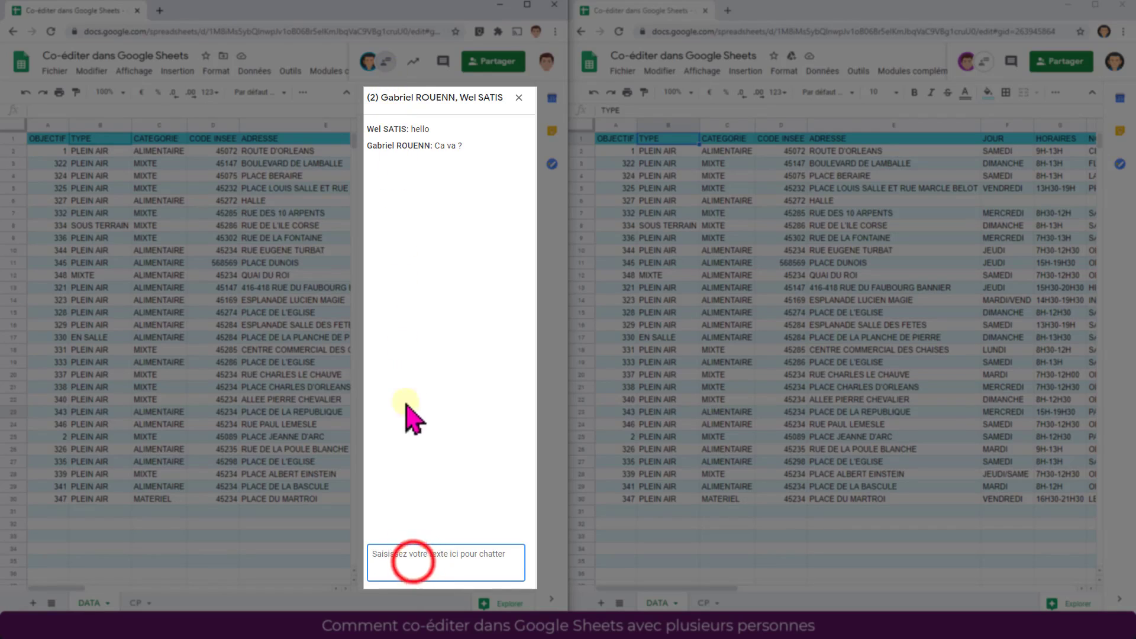
{"action": "left_click", "coordinate": [412, 560]}
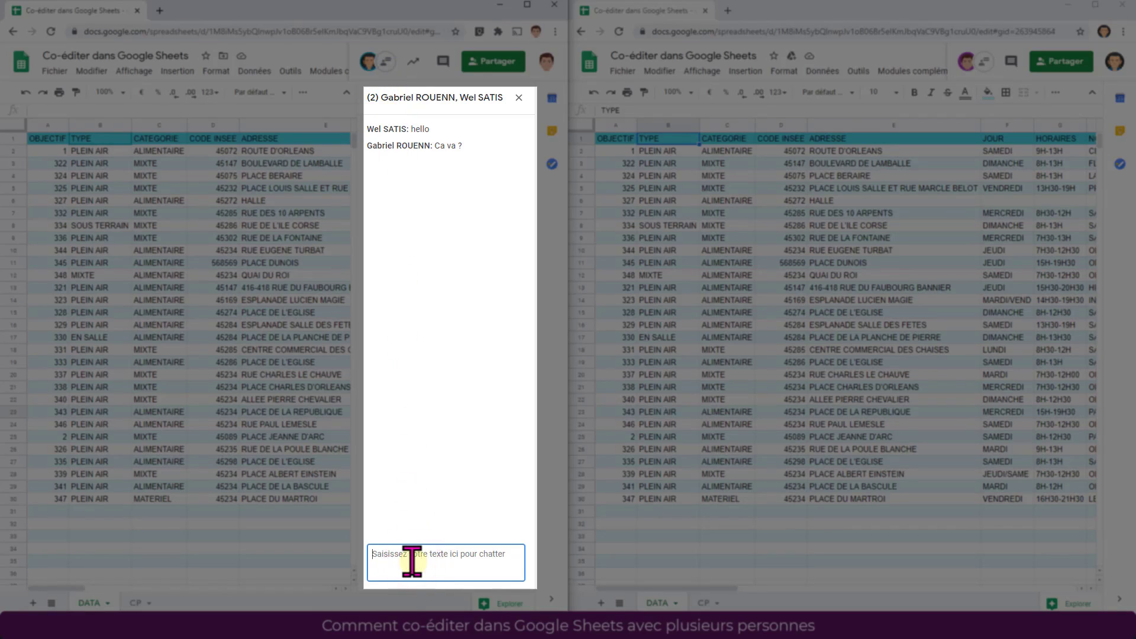
{"action": "type", "text": "Hello"}
{"action": "key", "text": "Return"}
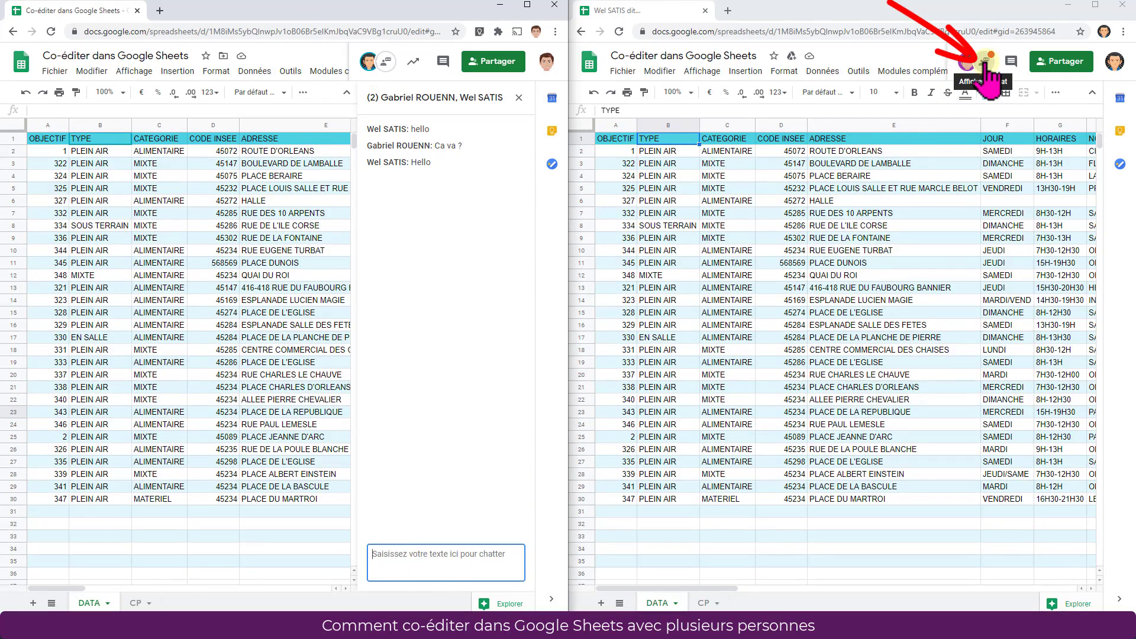
Step: Reply 'coucou' from the chat in the second window
{"action": "left_click", "coordinate": [986, 64]}
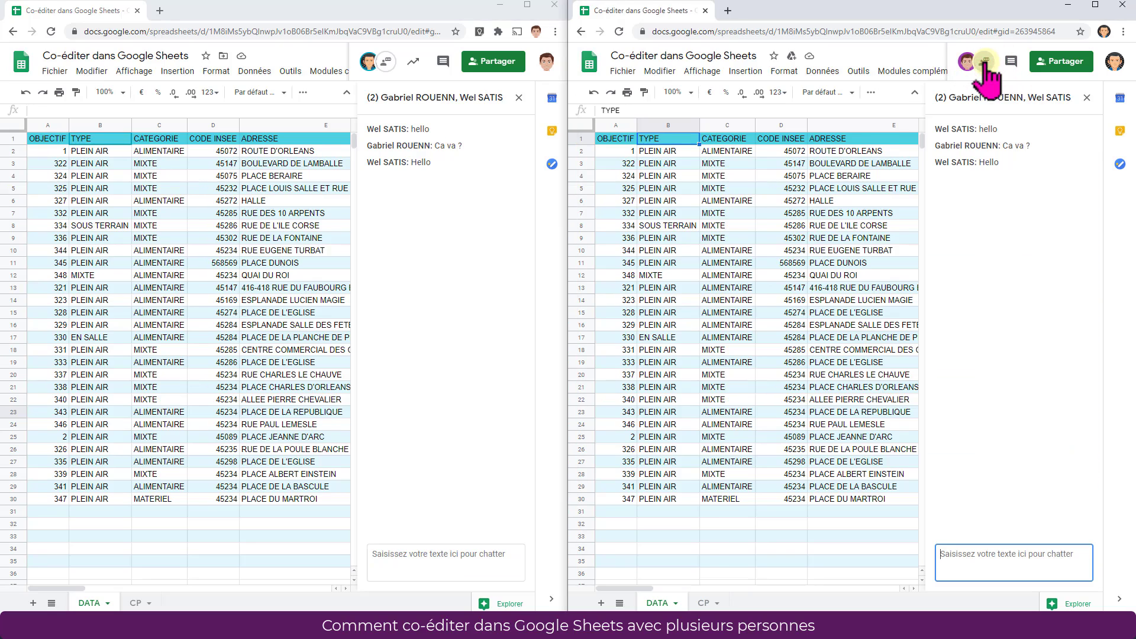
{"action": "left_click", "coordinate": [962, 556]}
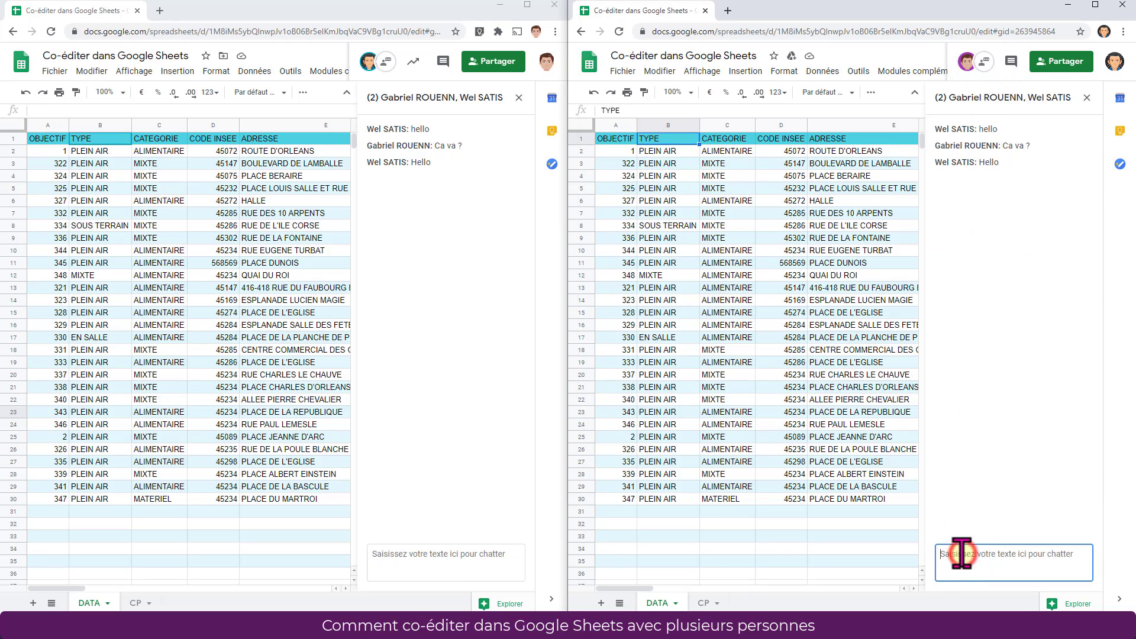
{"action": "type", "text": "coucou"}
{"action": "key", "text": "Return"}
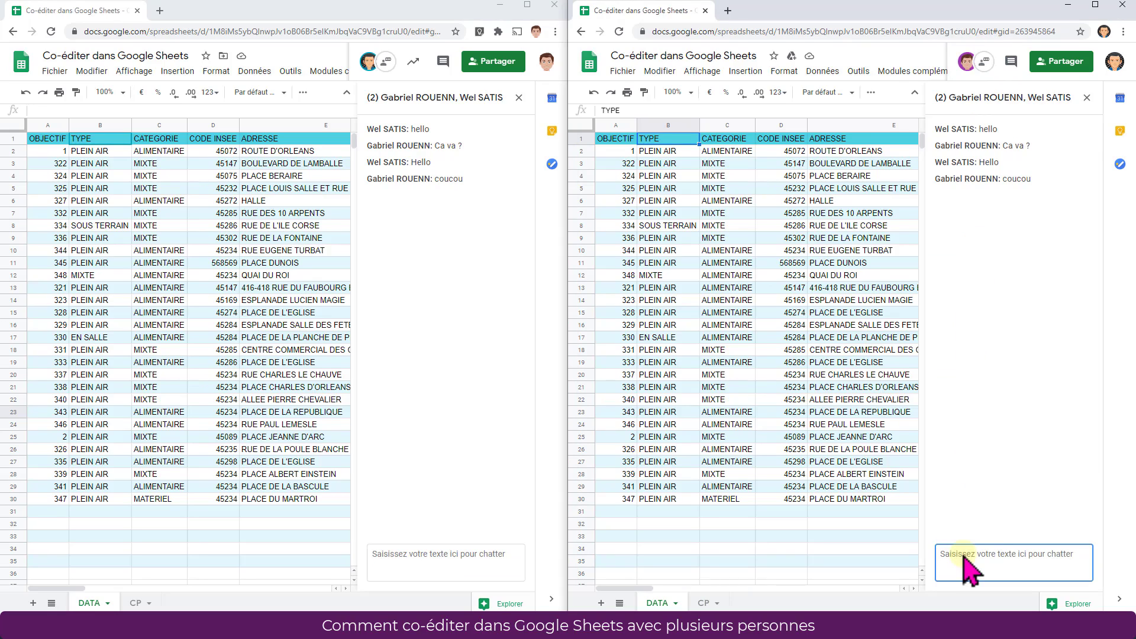
Step: Reload the right window's copy of the sheet and reopen its now-empty chat
{"action": "left_click", "coordinate": [619, 32]}
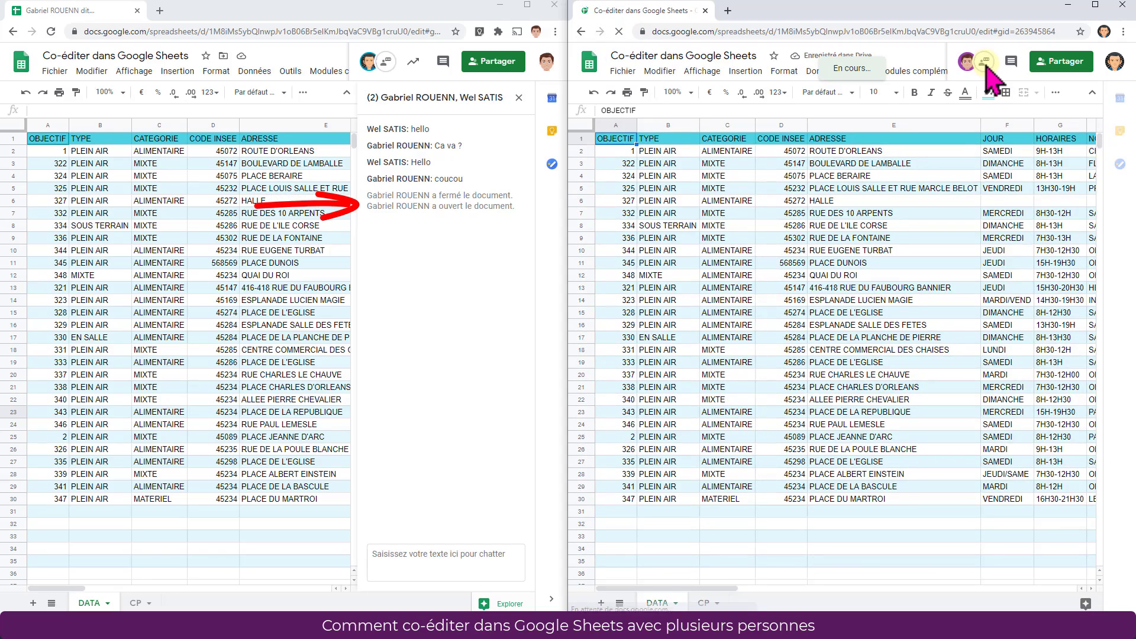
{"action": "left_click", "coordinate": [984, 62]}
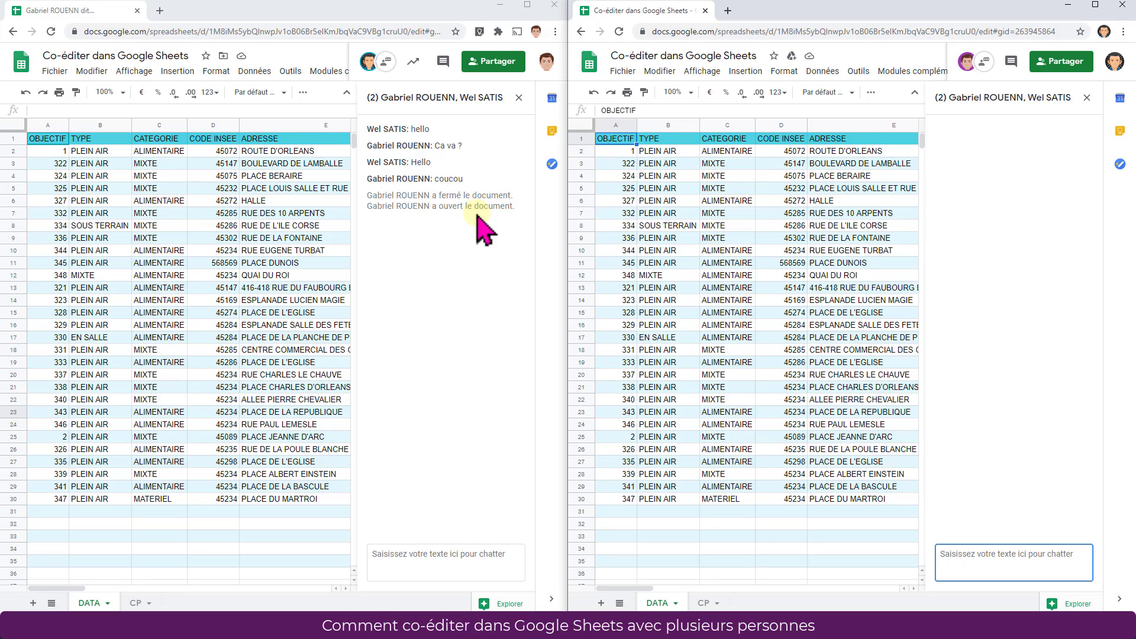
Step: Close the left chat and profile card, then select E9 on the right and C16 on the left
{"action": "left_click", "coordinate": [518, 98]}
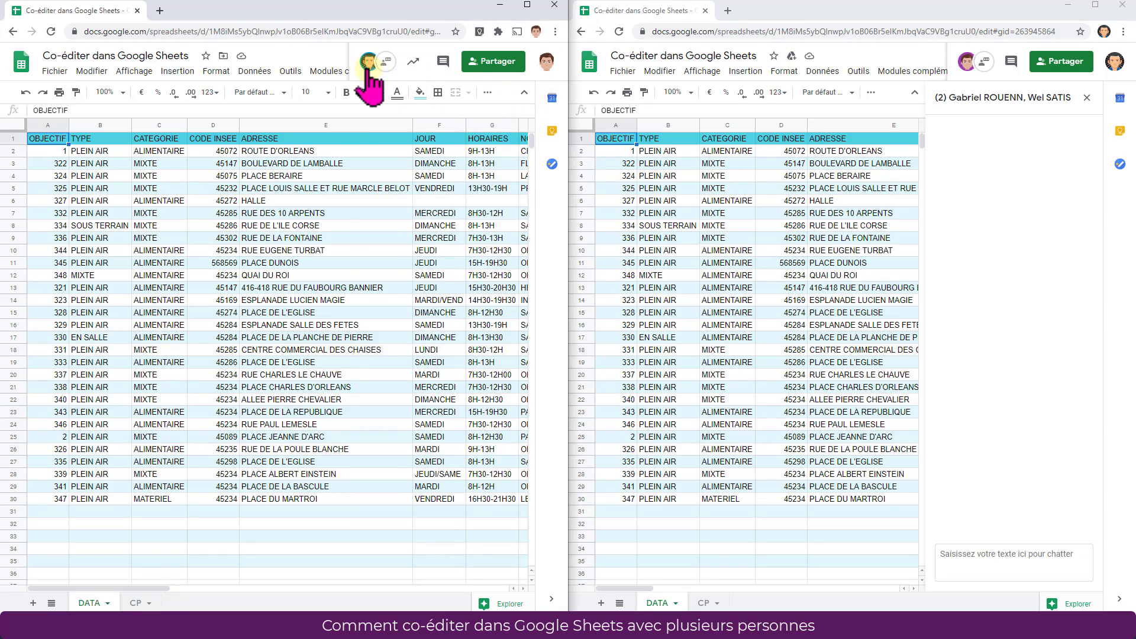
{"action": "mouse_move", "coordinate": [368, 61]}
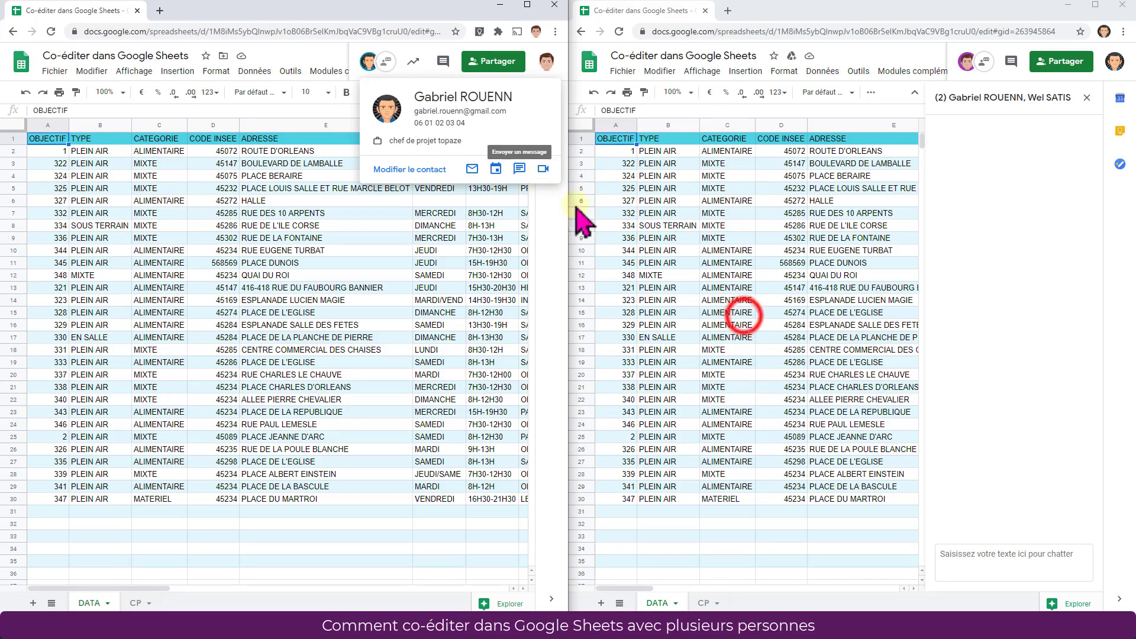
{"action": "left_click", "coordinate": [744, 313]}
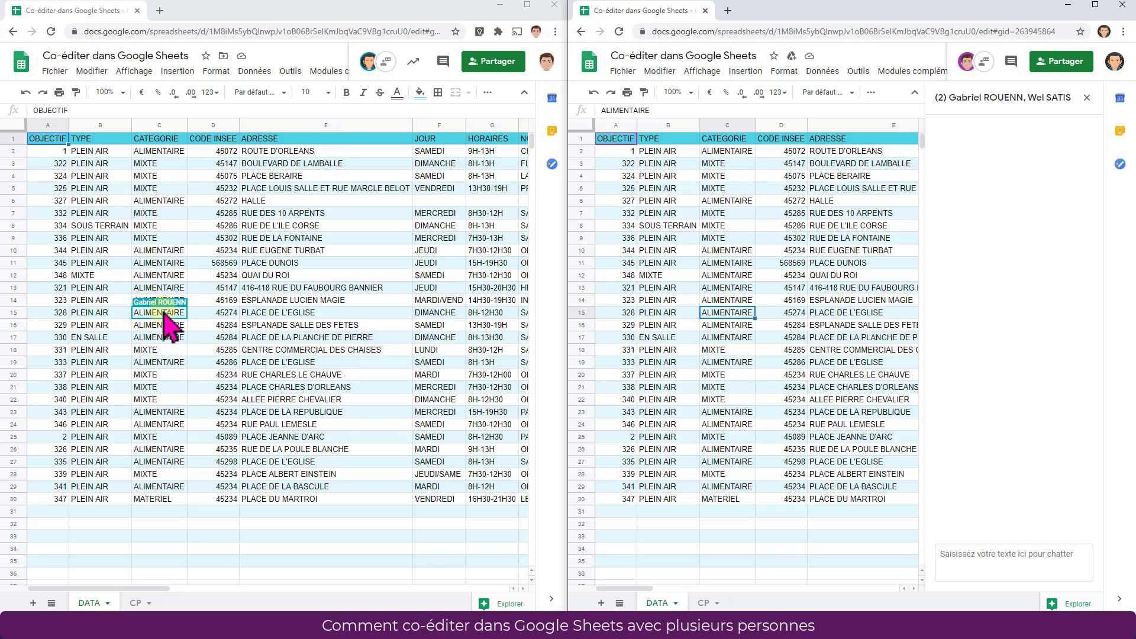
{"action": "left_click", "coordinate": [823, 238]}
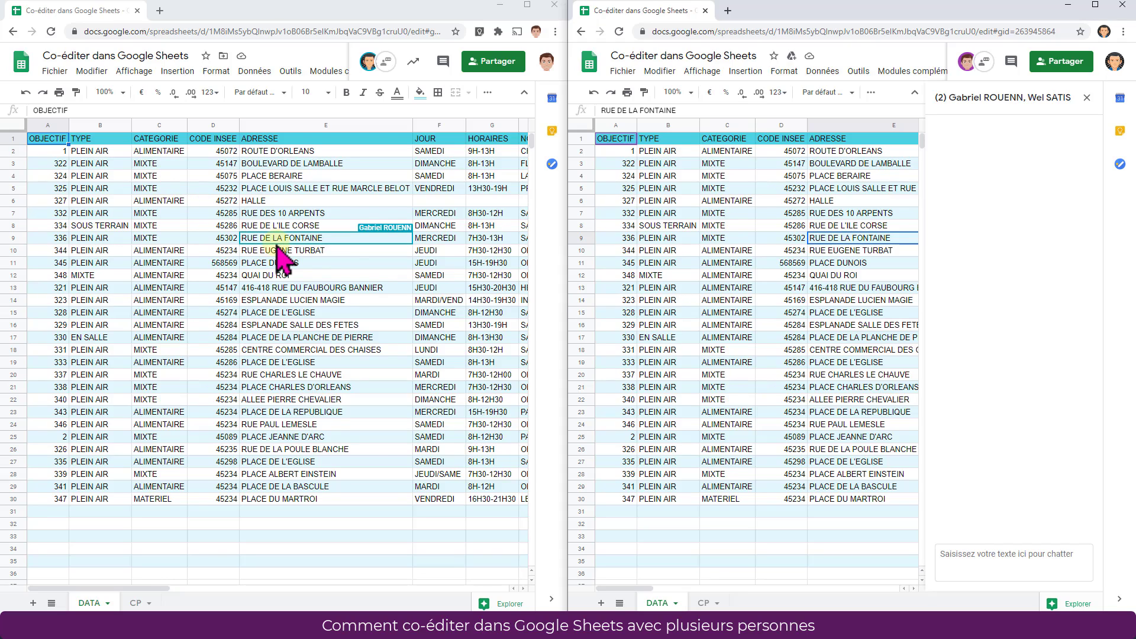
{"action": "left_click", "coordinate": [148, 325]}
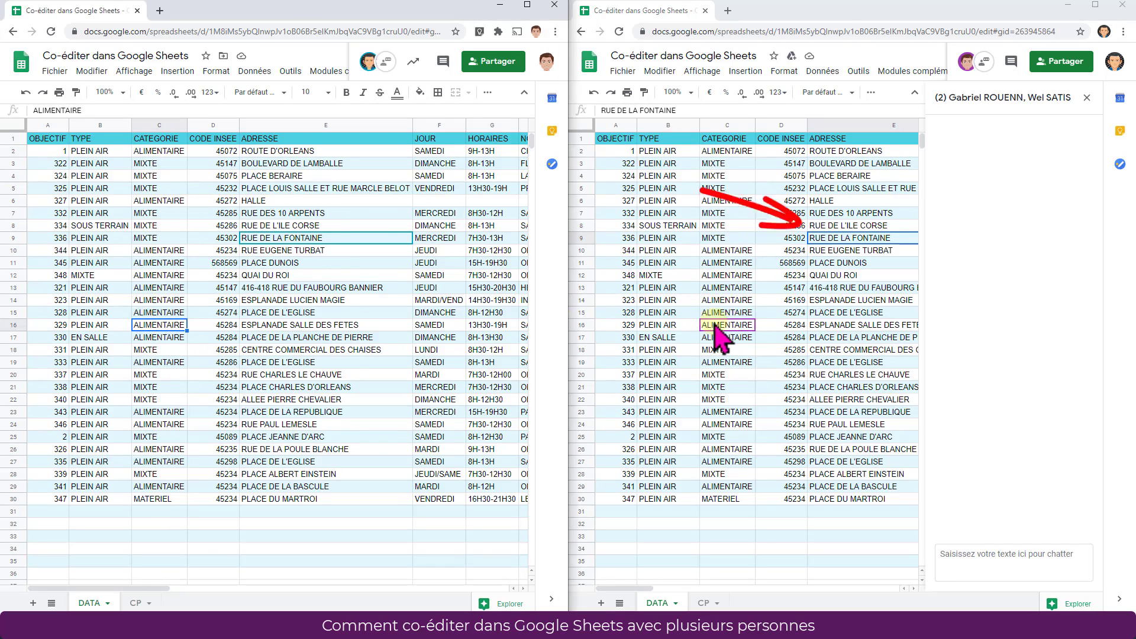
Step: Close the right chat and append ROUGE to E9, making it RUE DE LA FONTAINE ROUGE
{"action": "left_click", "coordinate": [967, 70]}
{"action": "left_click", "coordinate": [893, 238]}
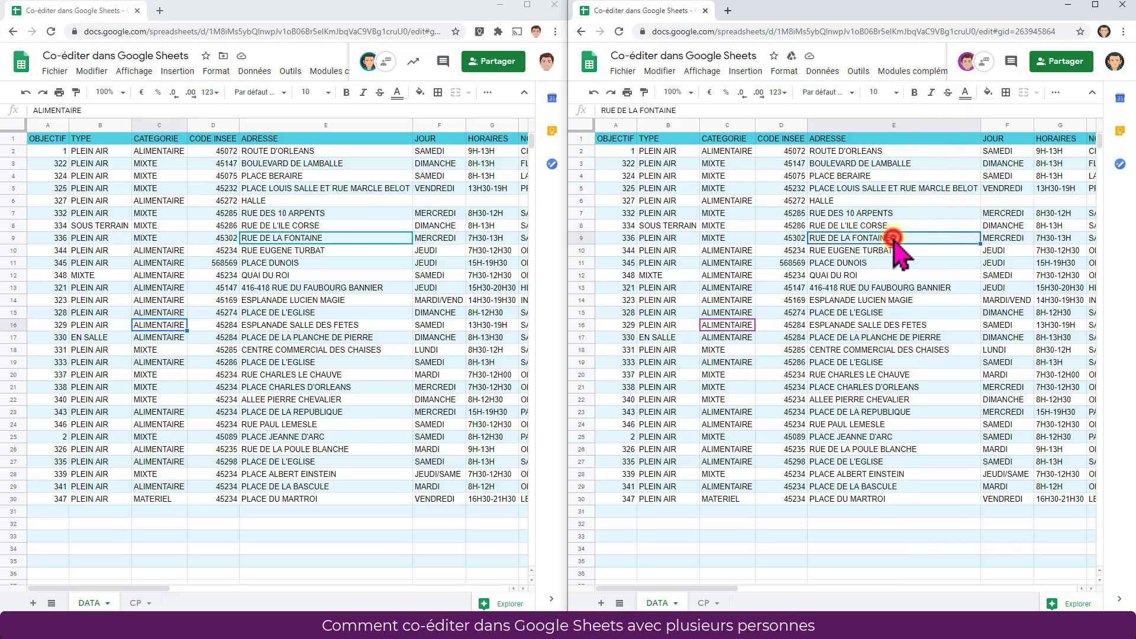
{"action": "double_click", "coordinate": [893, 237]}
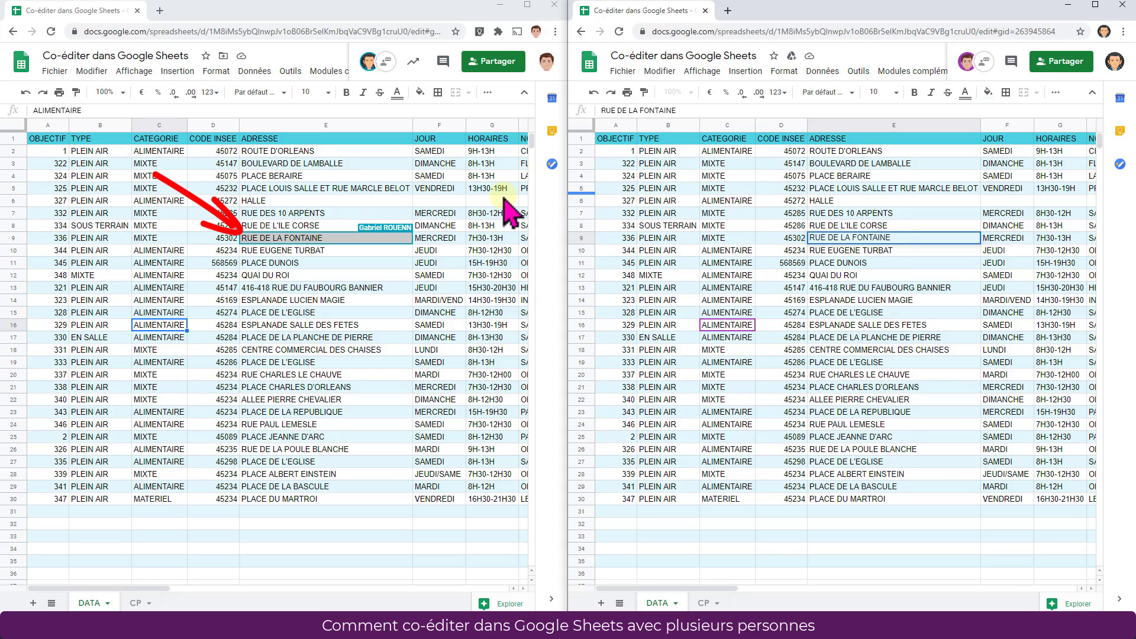
{"action": "type", "text": " ROUGE"}
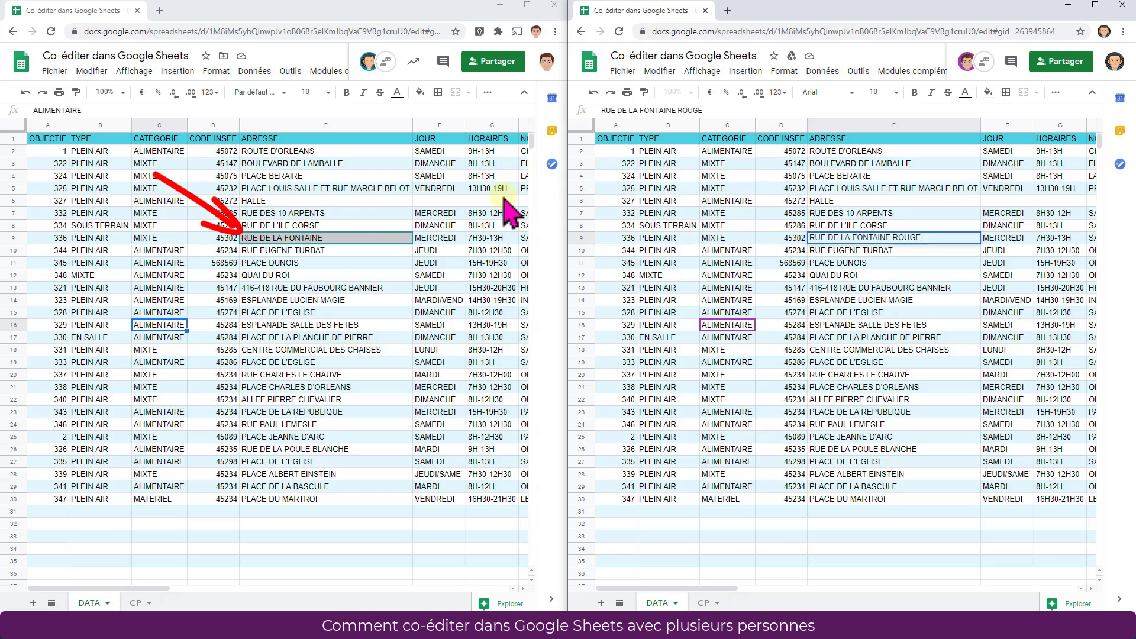
{"action": "key", "text": "Return"}
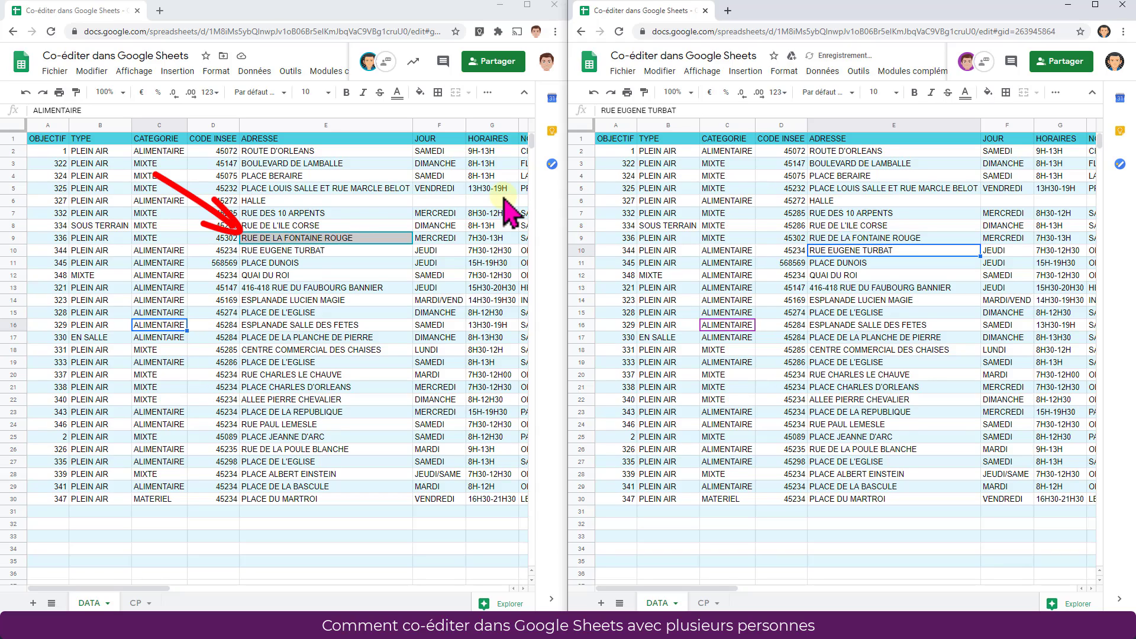
Step: Append CARMIN to E9 from the left window and confirm the change in the right window
{"action": "left_click", "coordinate": [303, 240]}
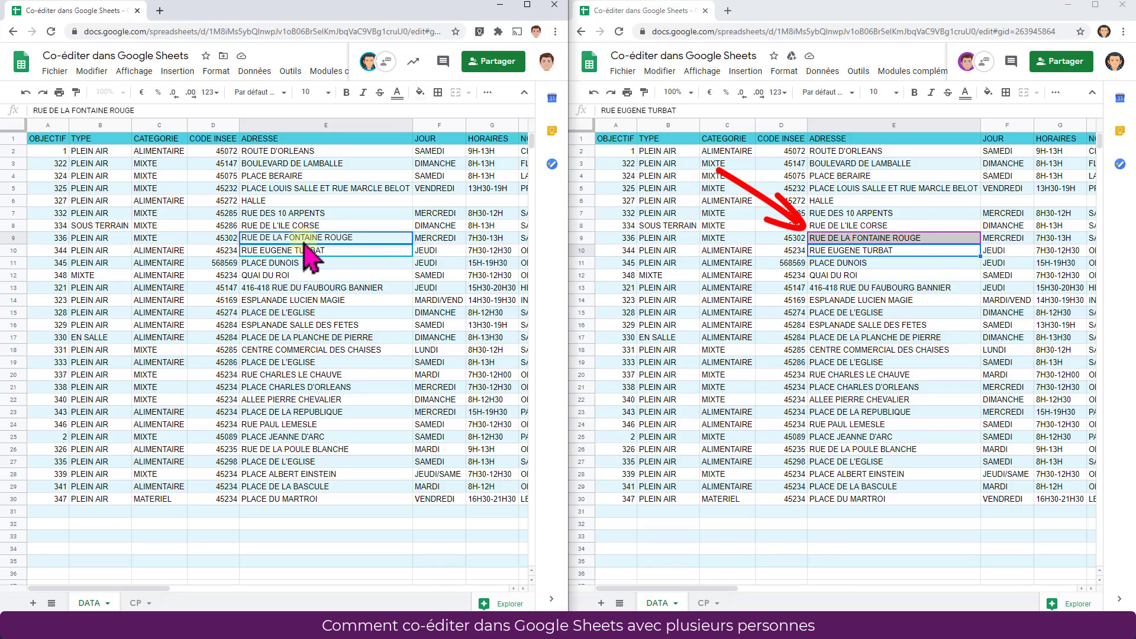
{"action": "double_click", "coordinate": [304, 239]}
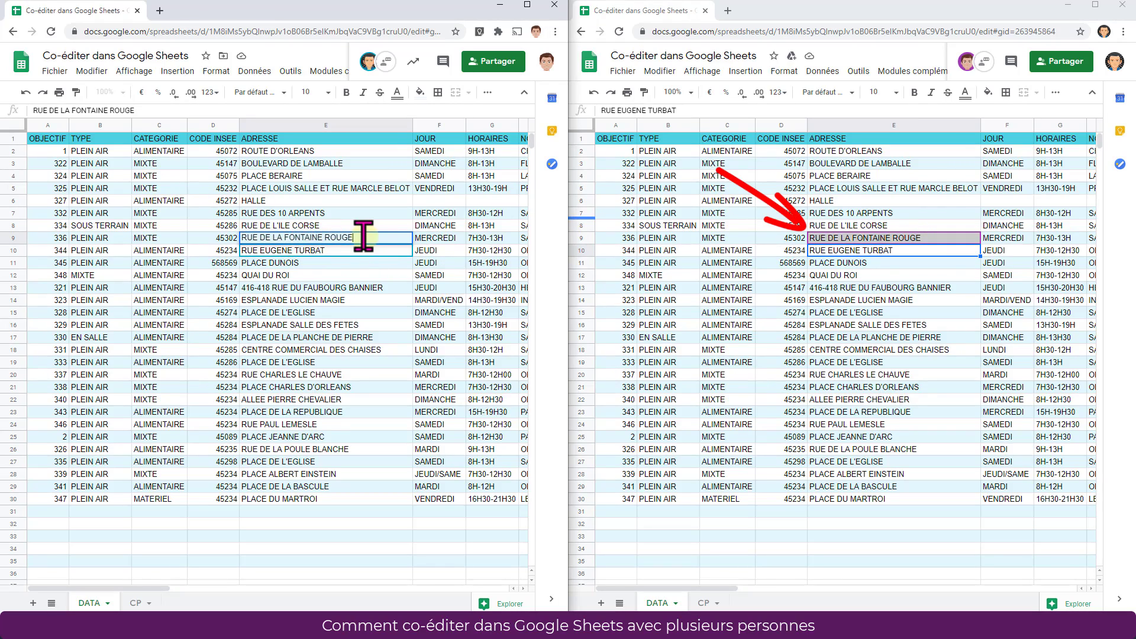
{"action": "type", "text": " CARMIN"}
{"action": "key", "text": "Return"}
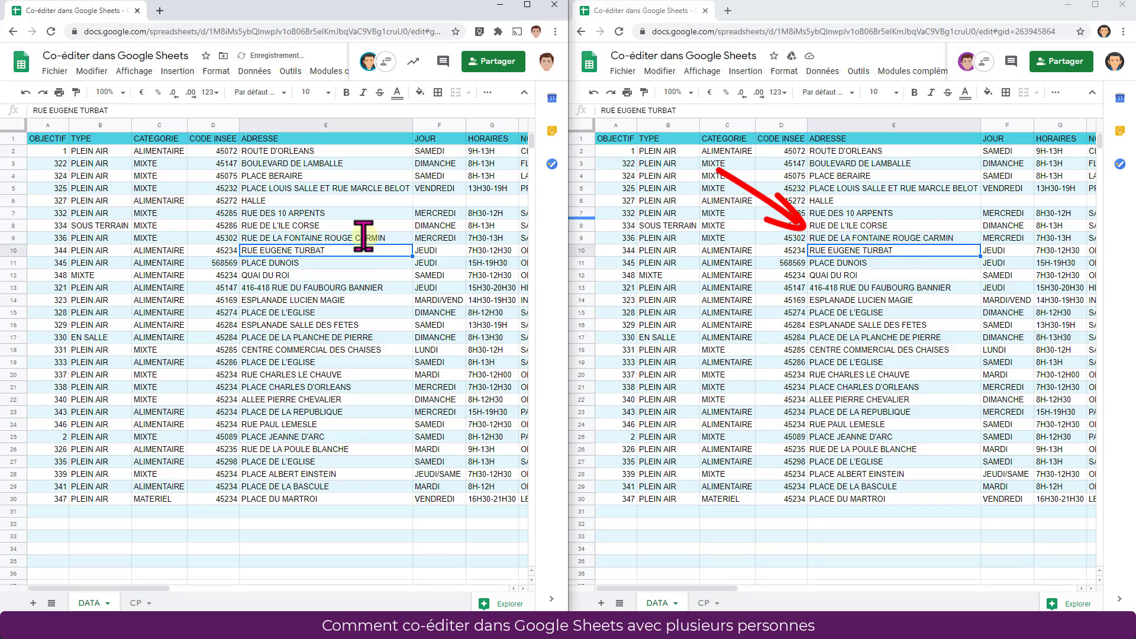
{"action": "left_click", "coordinate": [894, 239]}
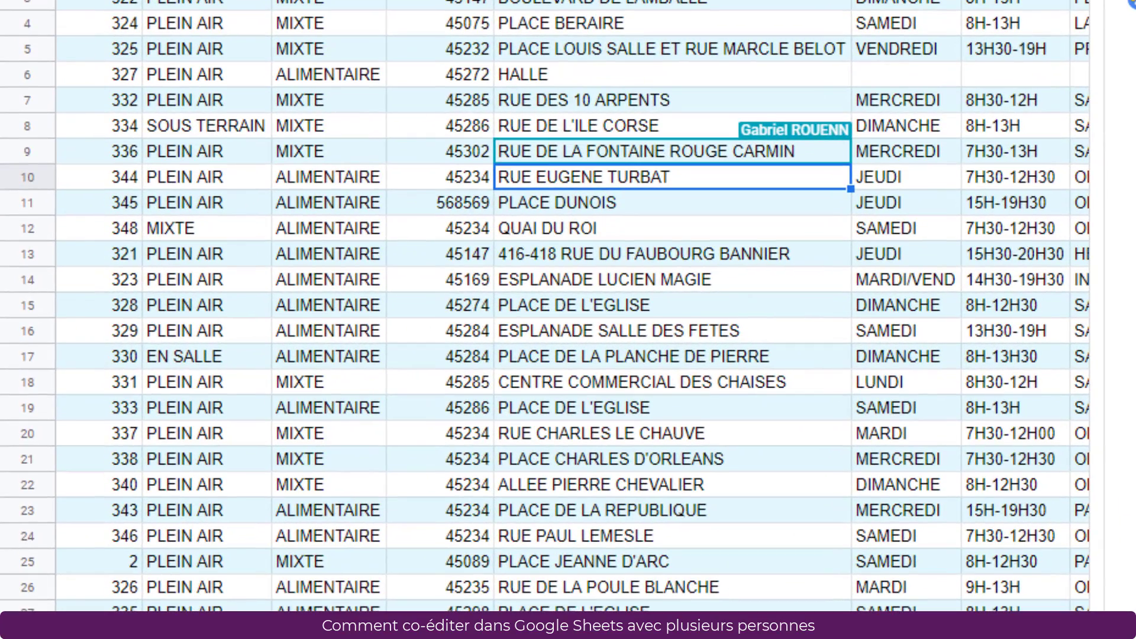
Step: Show E9's edit history and browse back through earlier edits, then forward to the latest
{"action": "right_click", "coordinate": [653, 155]}
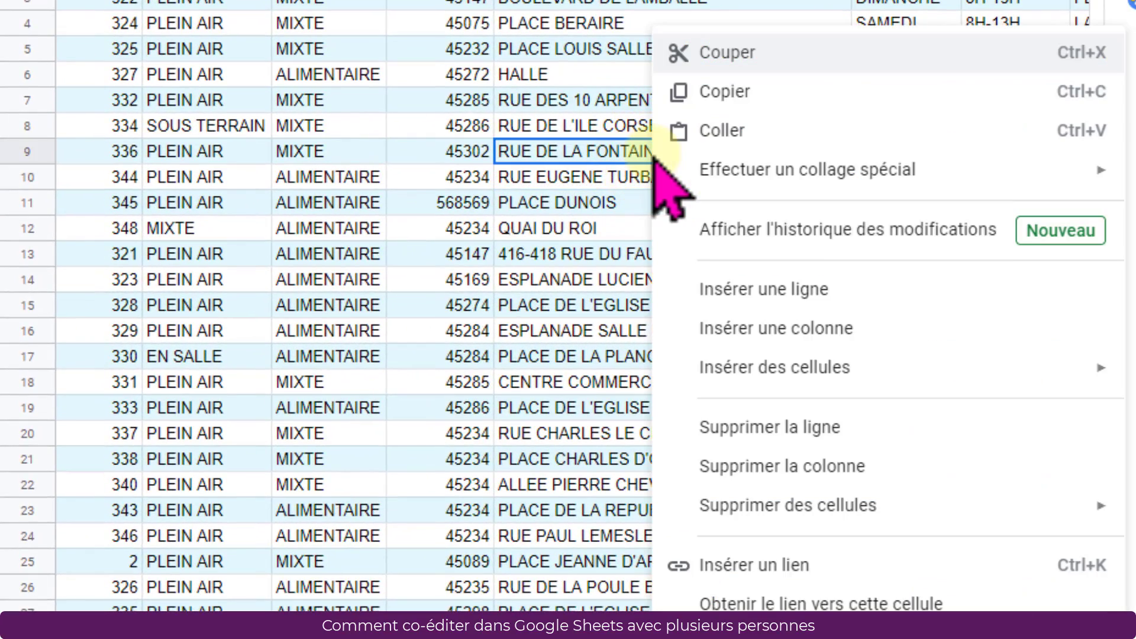
{"action": "left_click", "coordinate": [729, 231]}
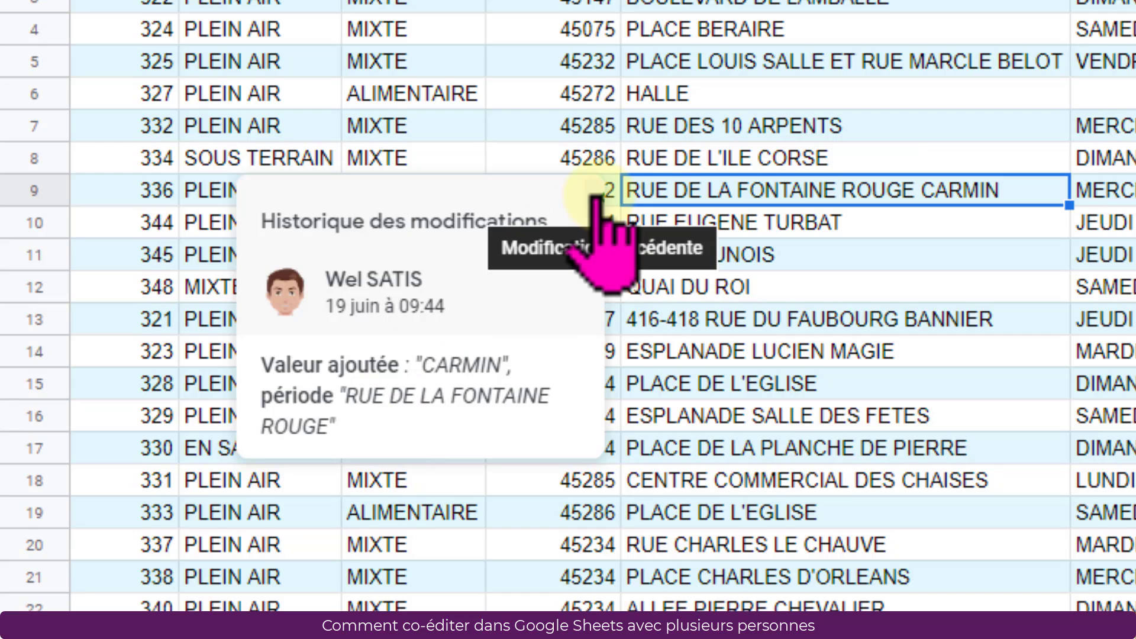
{"action": "left_click", "coordinate": [594, 195]}
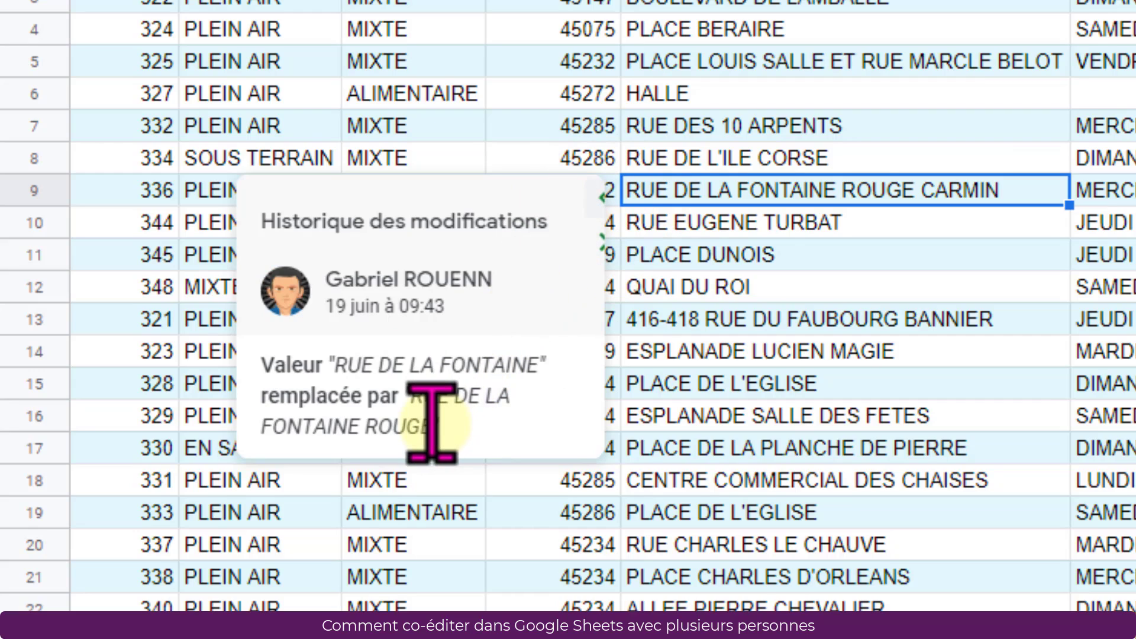
{"action": "left_click", "coordinate": [599, 200]}
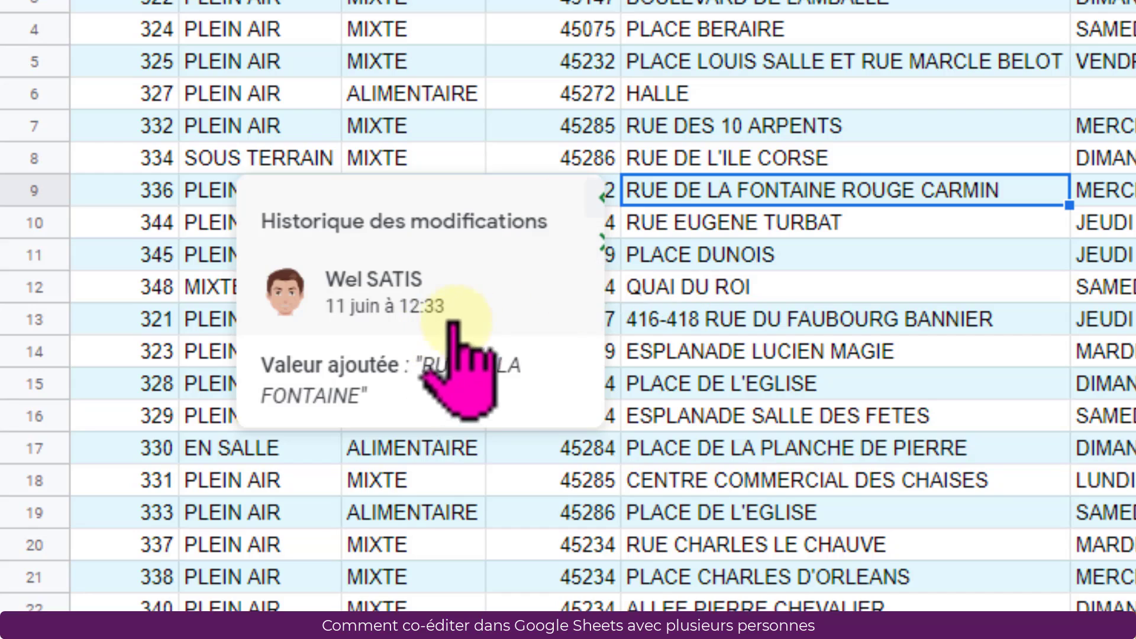
{"action": "left_click", "coordinate": [602, 243]}
{"action": "left_click", "coordinate": [602, 243]}
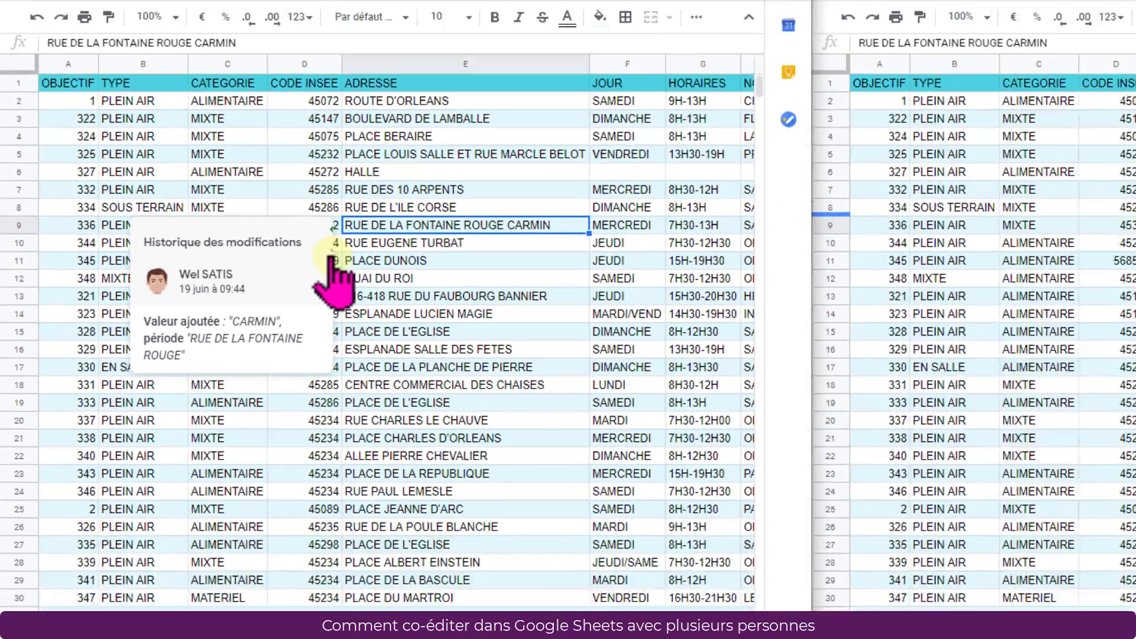
Step: Dismiss the history popup and create a filter on the DATA table from the overflow menu
{"action": "left_click", "coordinate": [237, 260]}
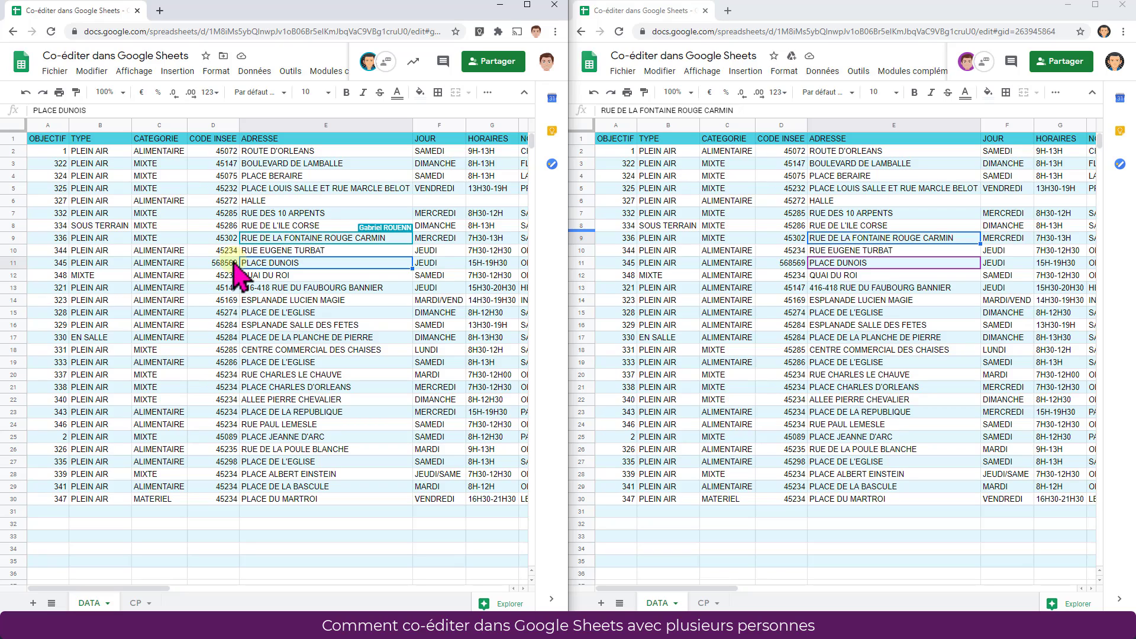
{"action": "left_click", "coordinate": [488, 93]}
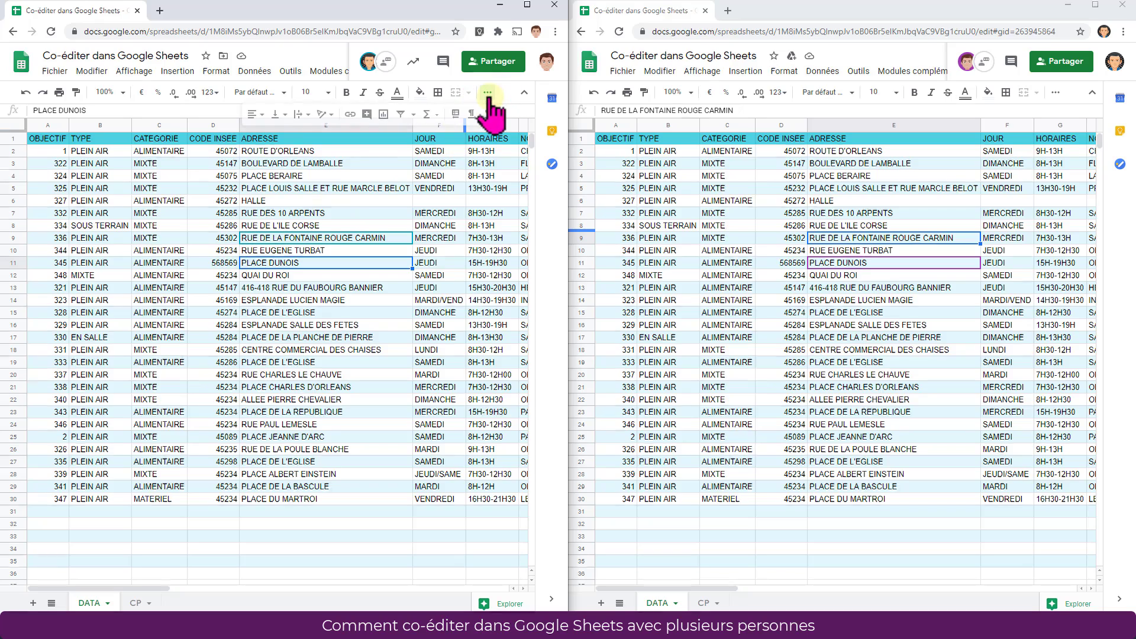
{"action": "left_click", "coordinate": [402, 114]}
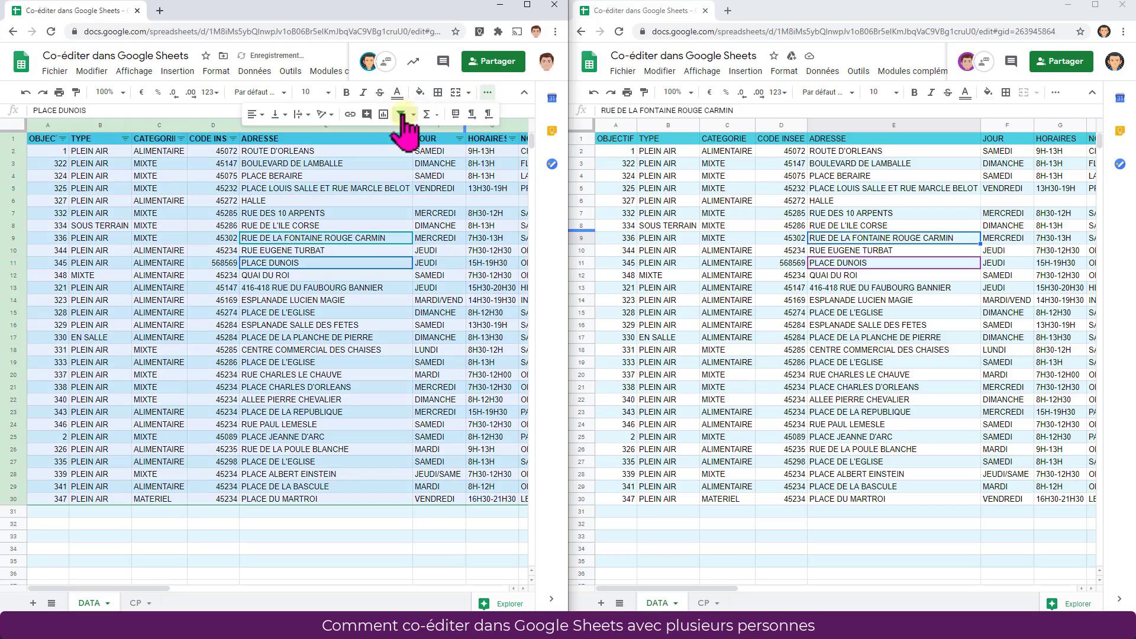
Step: Clear all CATEGORIE filter values and keep only ALIMENTAIRE checked
{"action": "left_click", "coordinate": [182, 138]}
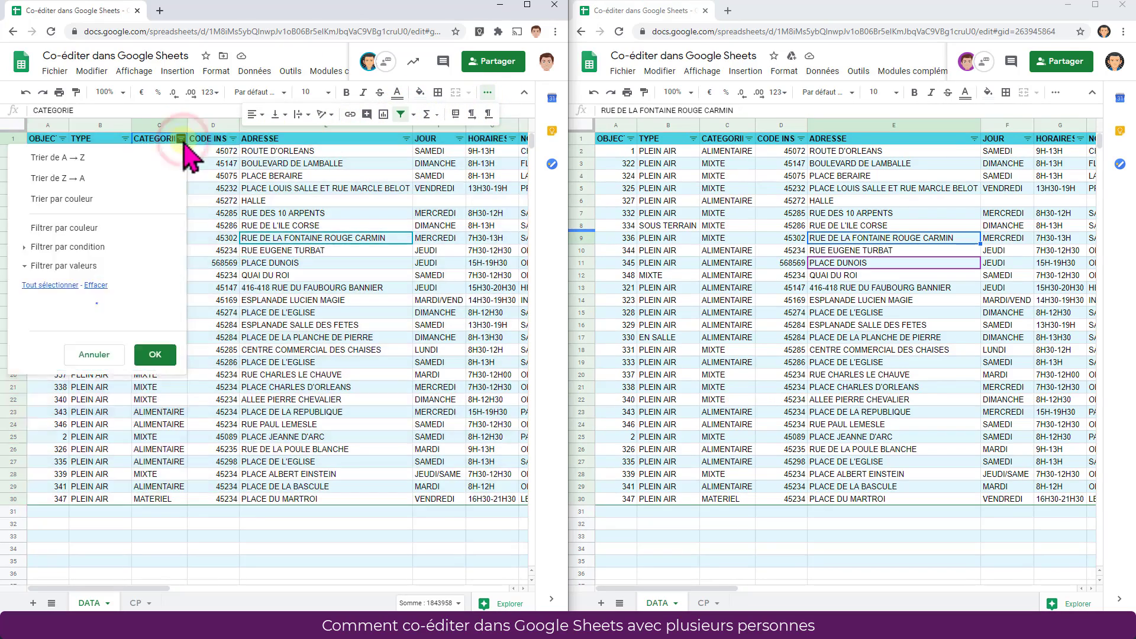
{"action": "left_click", "coordinate": [96, 286]}
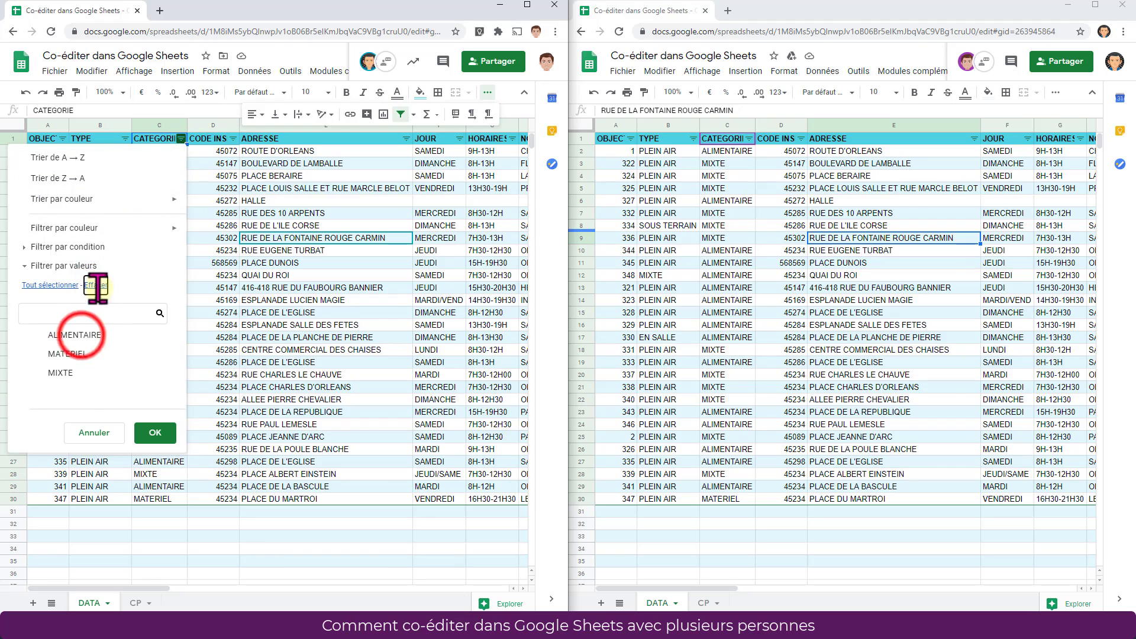
{"action": "left_click", "coordinate": [74, 335]}
{"action": "left_click", "coordinate": [155, 433]}
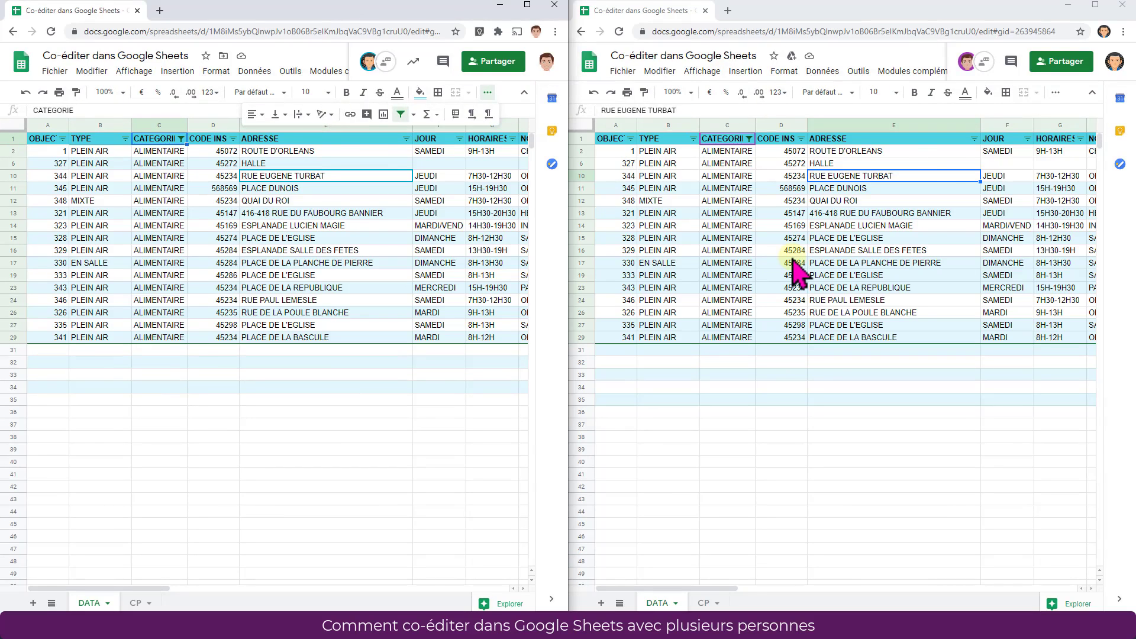
Step: From the right window, switch the CATEGORIE filter to MIXTE, then remove the filter with Ctrl+Alt+R
{"action": "left_click", "coordinate": [749, 138]}
{"action": "left_click", "coordinate": [663, 285]}
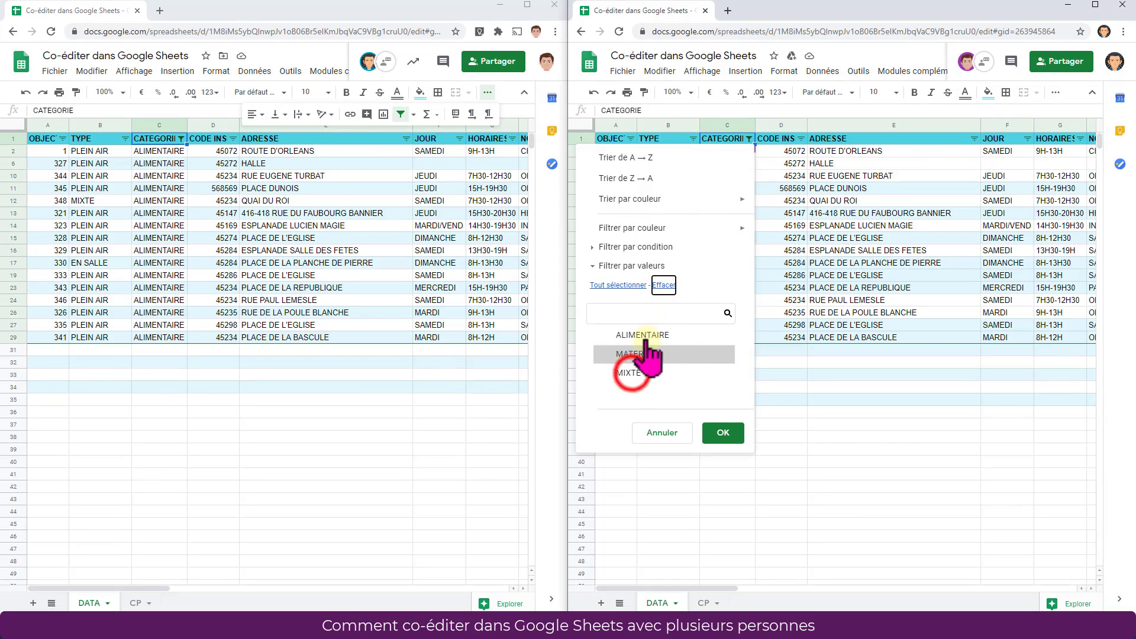
{"action": "left_click", "coordinate": [630, 372]}
{"action": "left_click", "coordinate": [722, 435]}
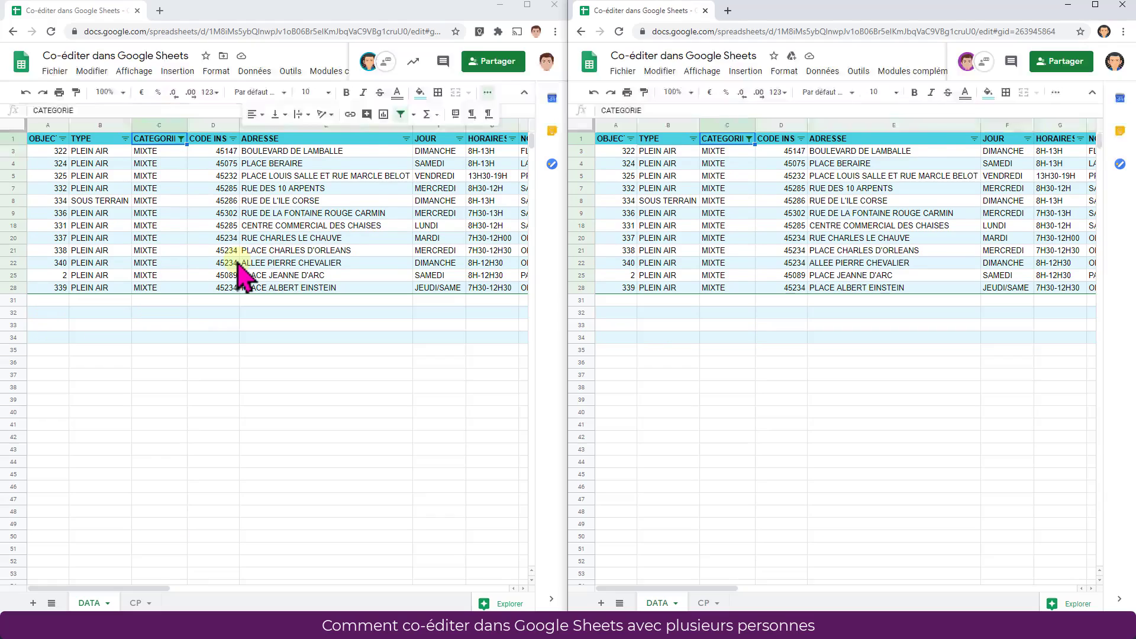
{"action": "key", "text": "ctrl+alt+r"}
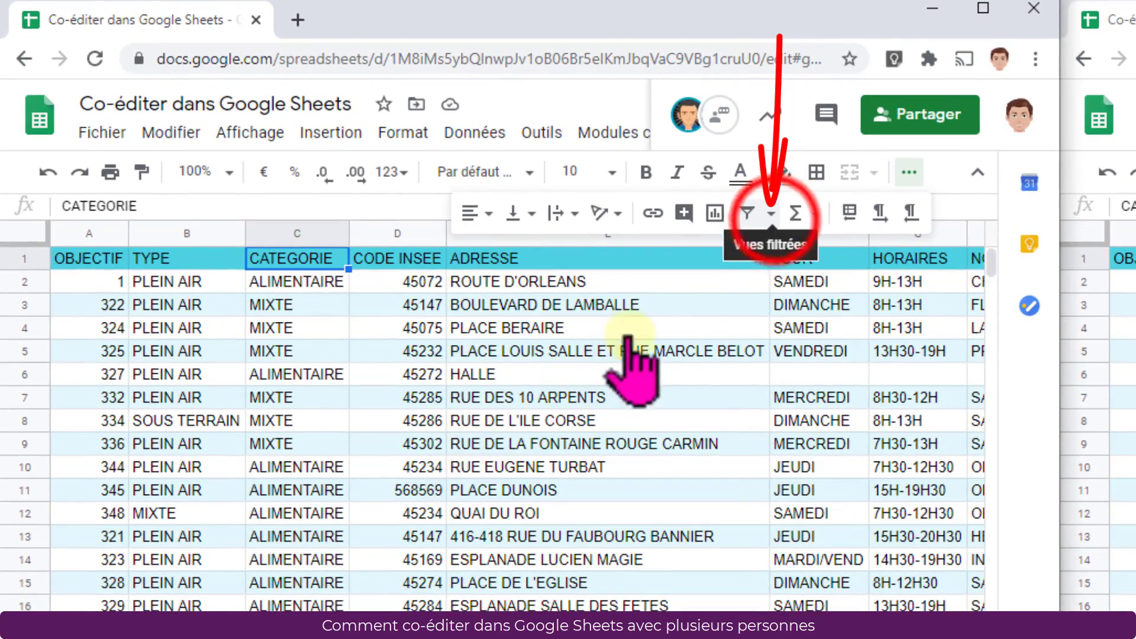
Step: Create a new filter view with CATEGORIE limited to ALIMENTAIRE
{"action": "left_click", "coordinate": [770, 214]}
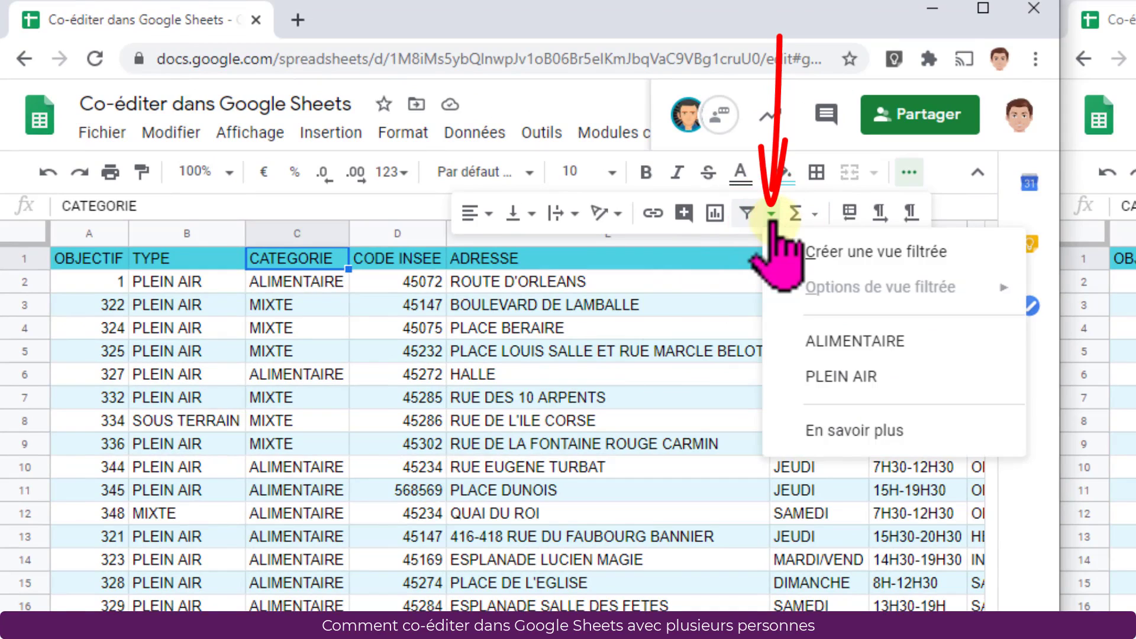
{"action": "left_click", "coordinate": [813, 252]}
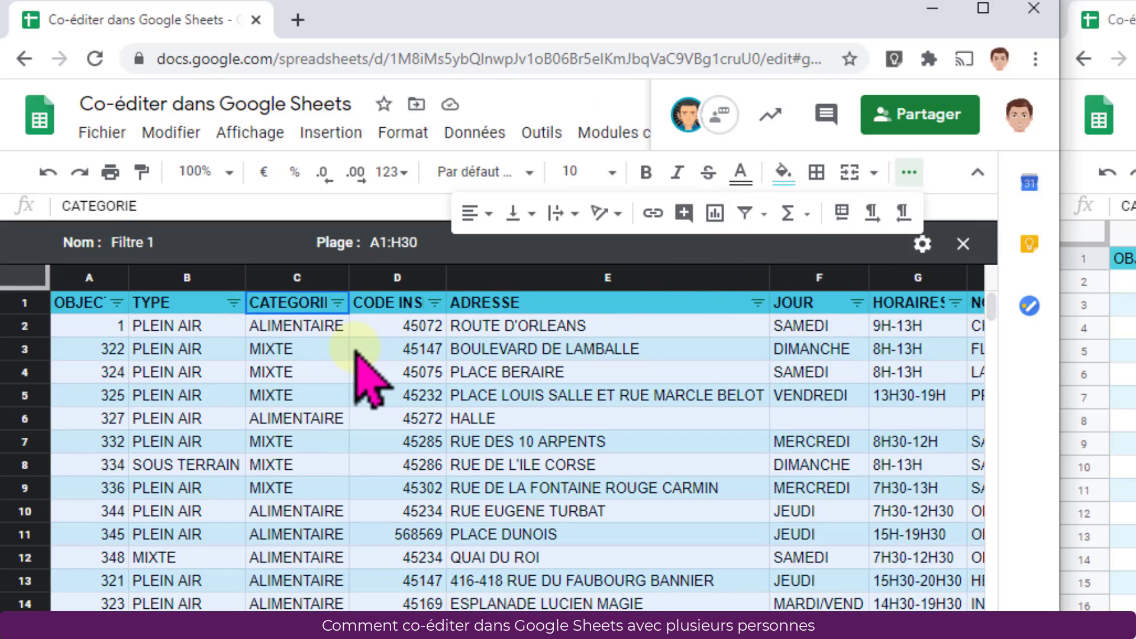
{"action": "left_click", "coordinate": [337, 302]}
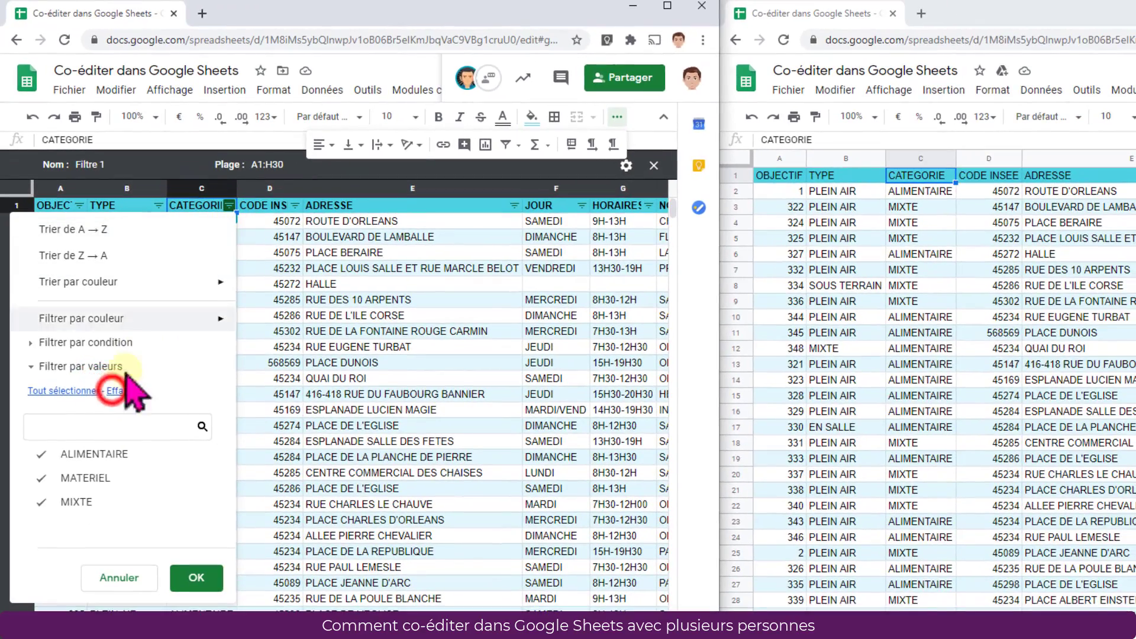
{"action": "left_click", "coordinate": [114, 390]}
{"action": "left_click", "coordinate": [88, 452]}
{"action": "left_click", "coordinate": [196, 577]}
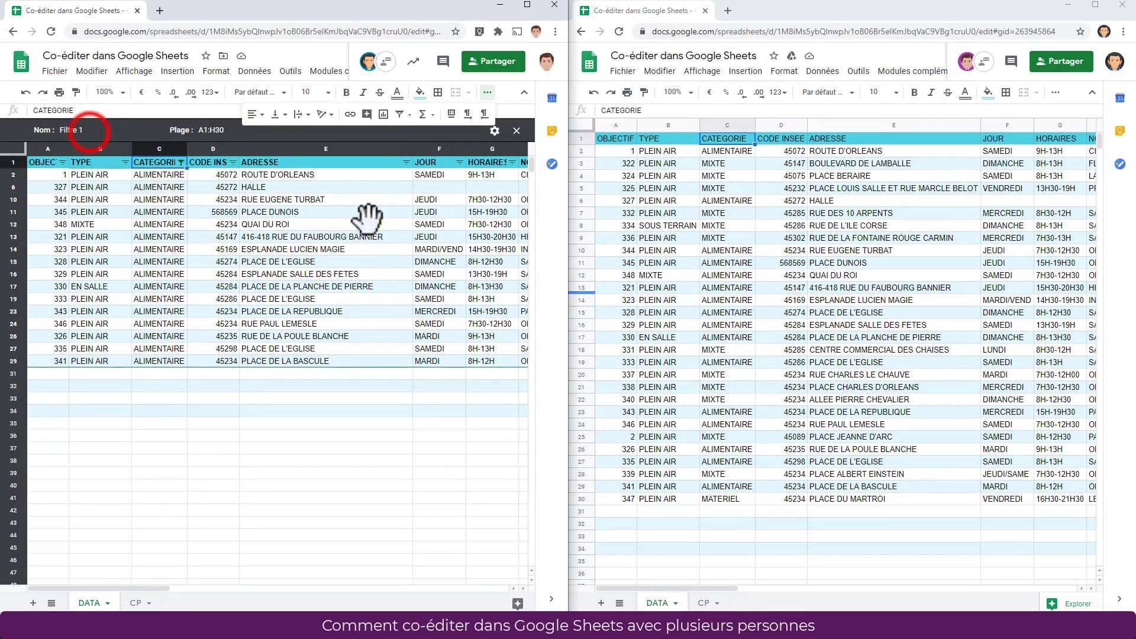
Step: Rename the filter view from Filtre 1 to ALIMENTAIRE and close it
{"action": "left_click", "coordinate": [50, 129]}
{"action": "type", "text": "ALIMENTAIRE"}
{"action": "key", "text": "Return"}
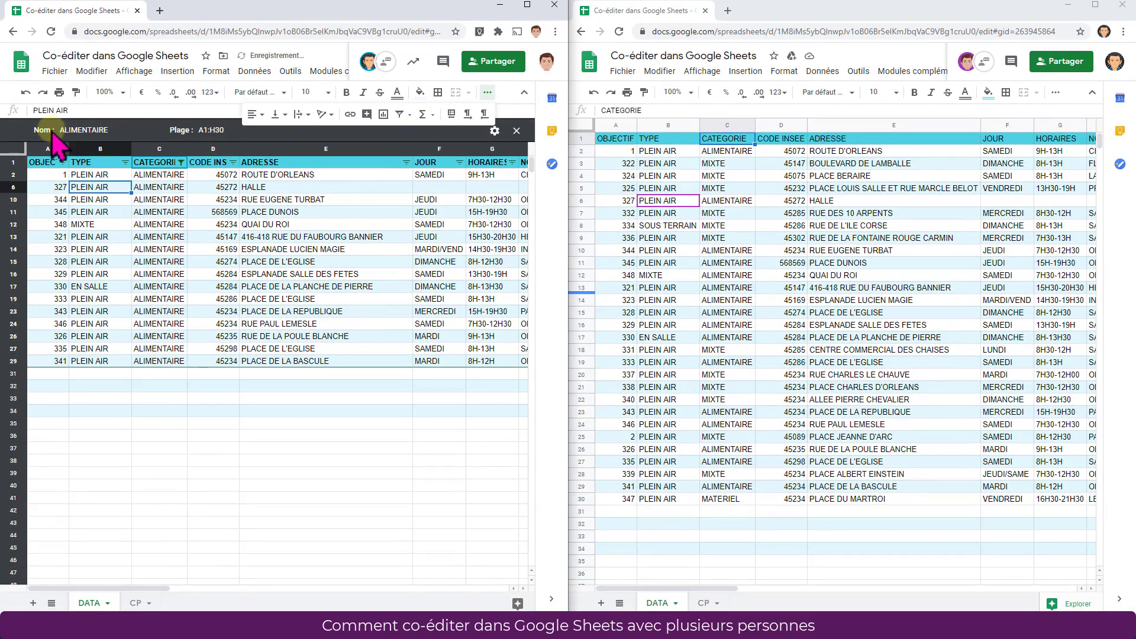
{"action": "left_click", "coordinate": [516, 130]}
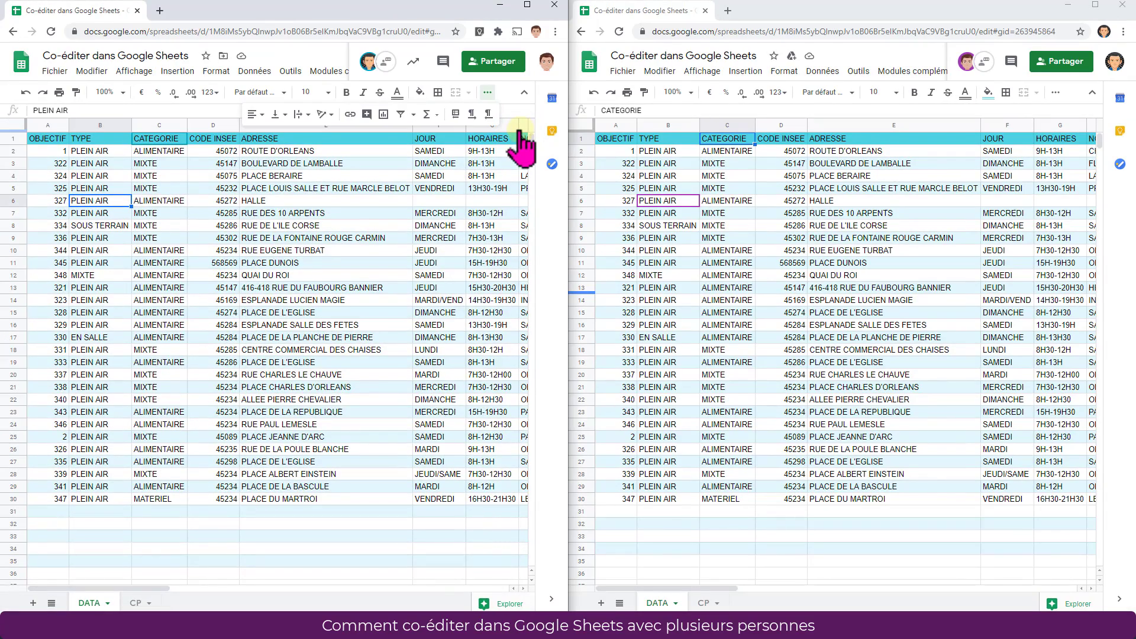
{"action": "left_click", "coordinate": [413, 114]}
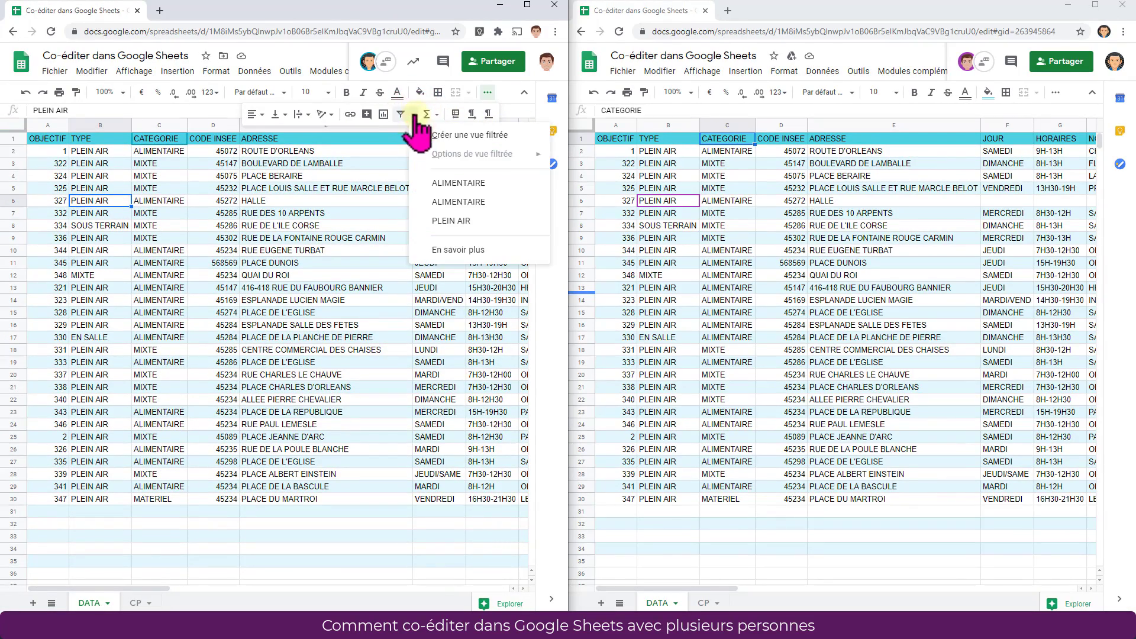
{"action": "left_click", "coordinate": [453, 184]}
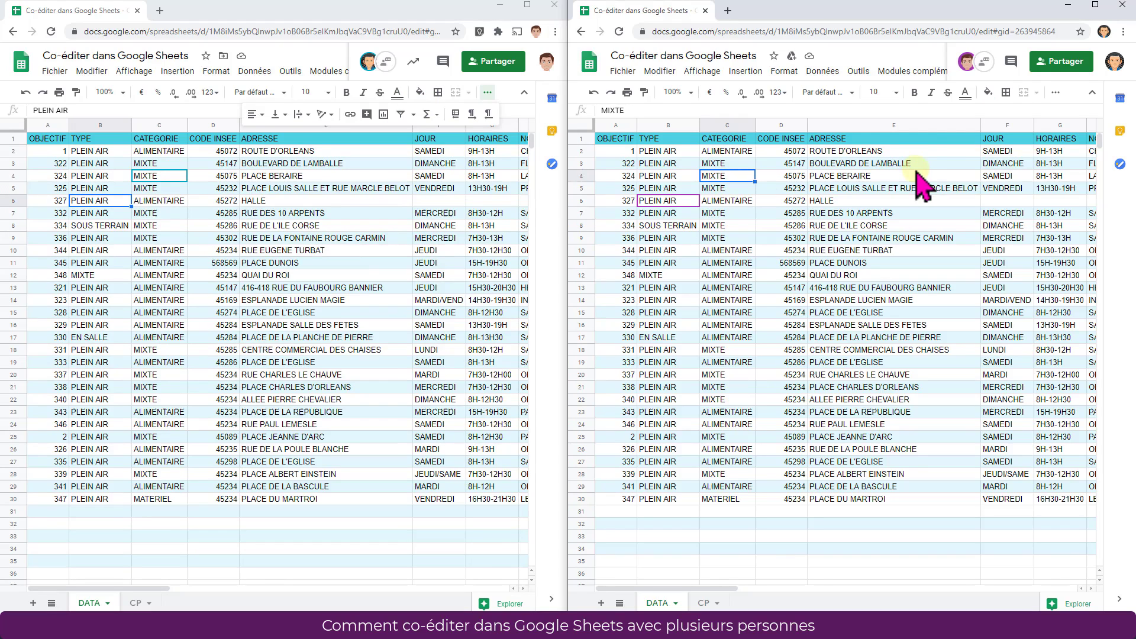
{"action": "left_click", "coordinate": [1054, 93]}
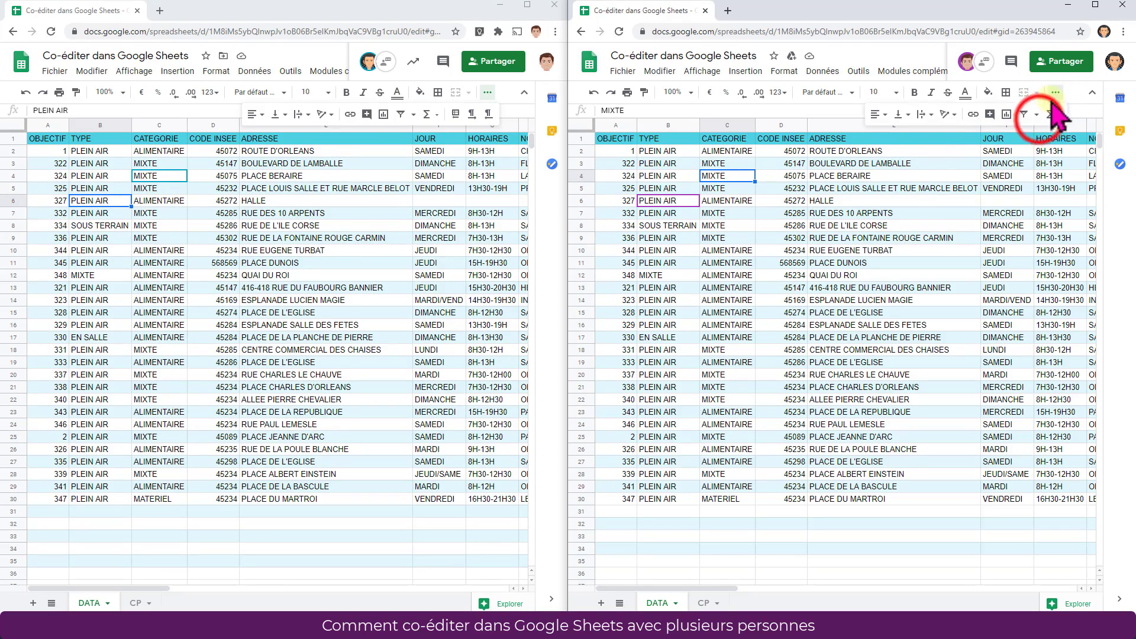
{"action": "left_click", "coordinate": [1037, 115]}
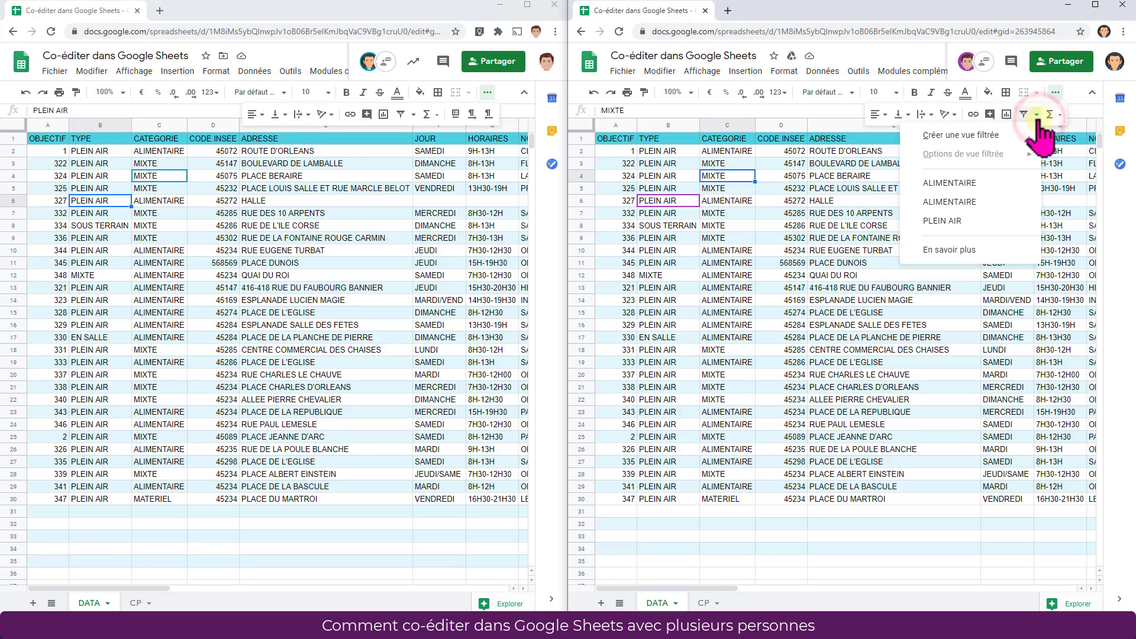
{"action": "left_click", "coordinate": [970, 183]}
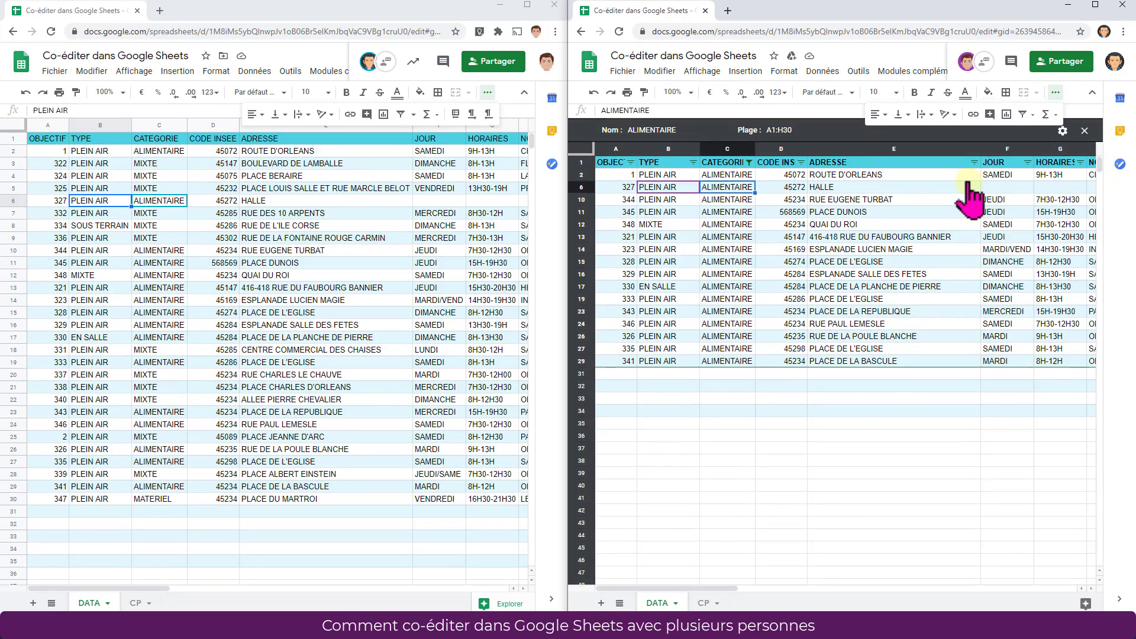
{"action": "left_click", "coordinate": [413, 114]}
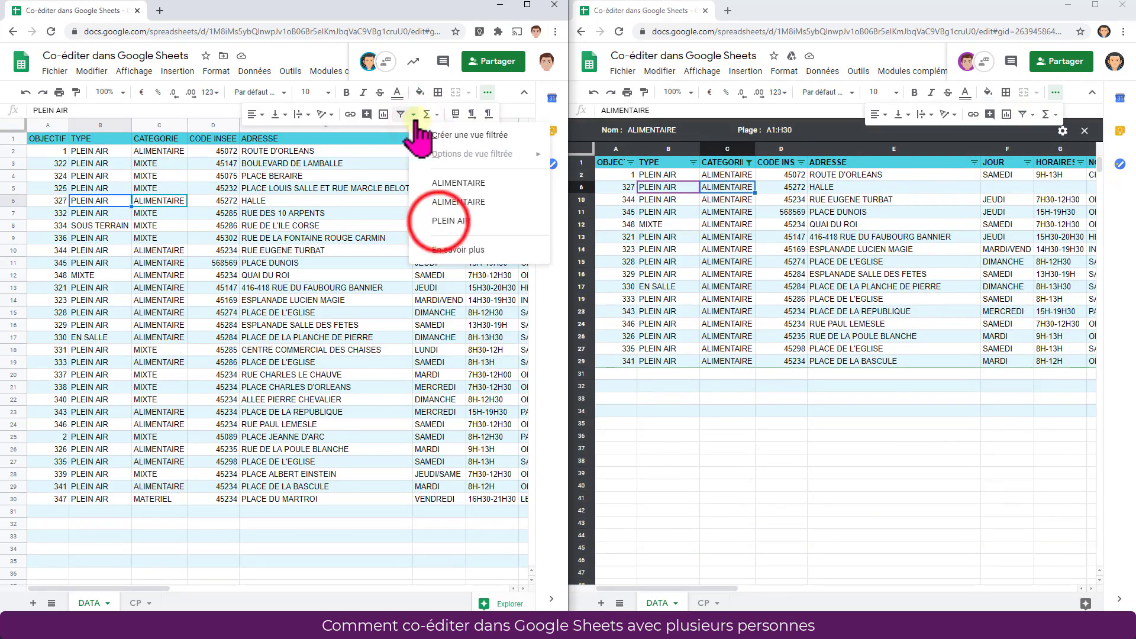
{"action": "left_click", "coordinate": [438, 222]}
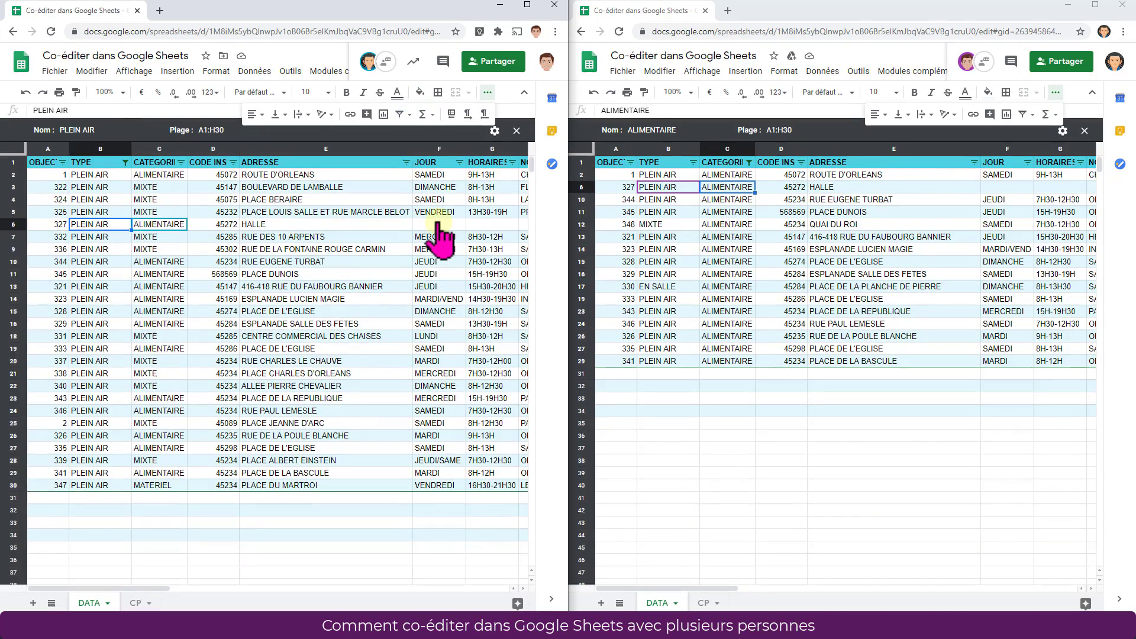
{"action": "left_click", "coordinate": [159, 286]}
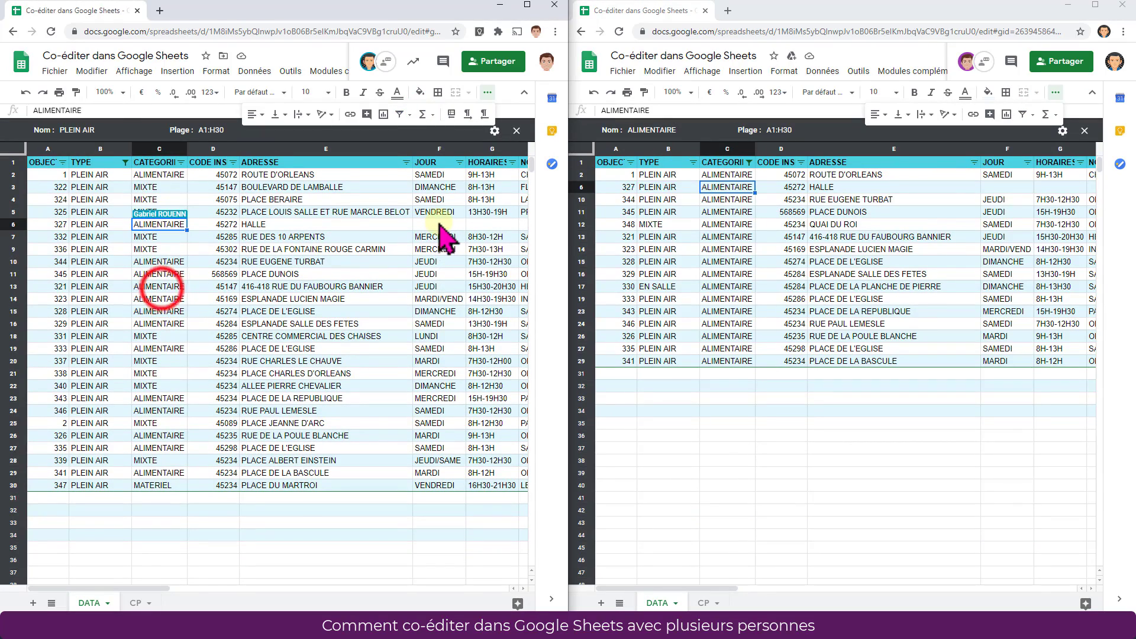
{"action": "left_click", "coordinate": [161, 348]}
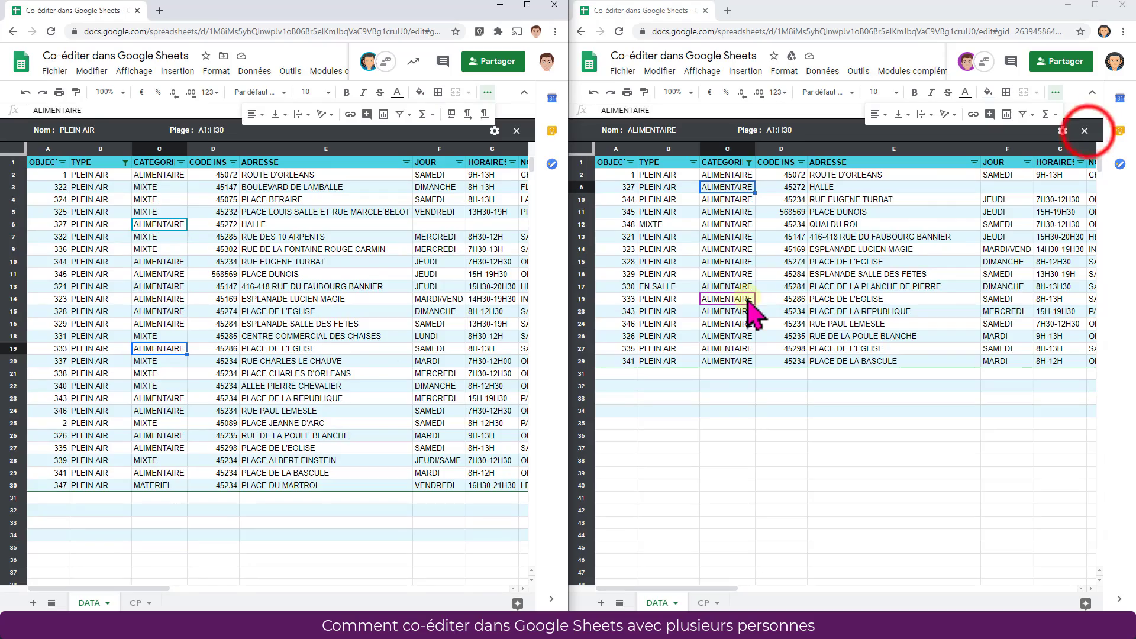
{"action": "left_click", "coordinate": [1084, 130]}
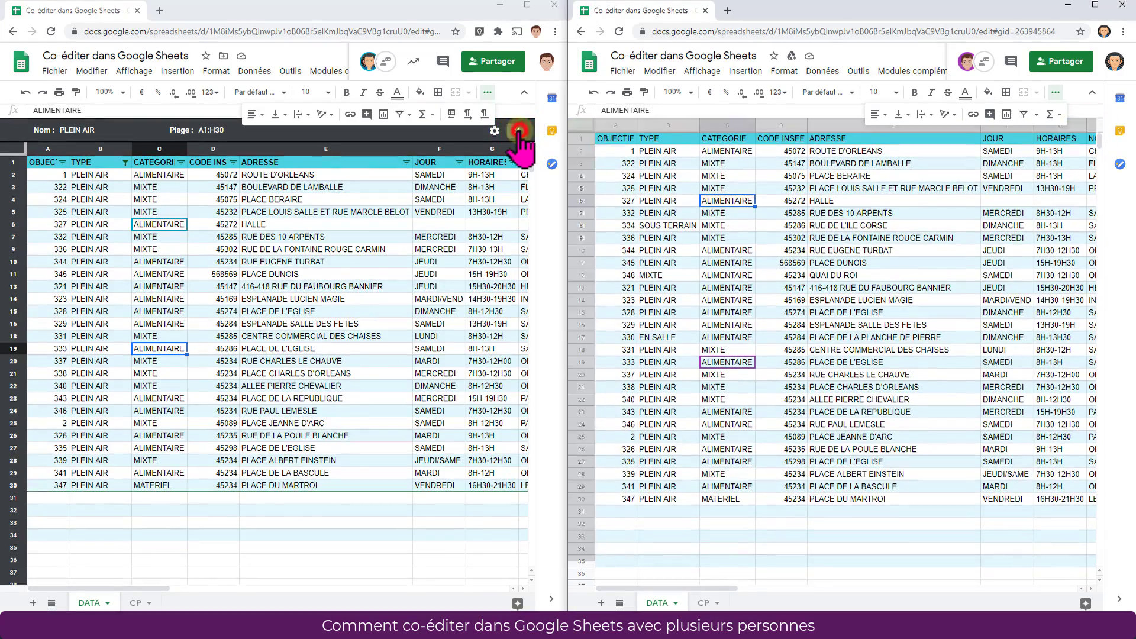
{"action": "left_click", "coordinate": [516, 130]}
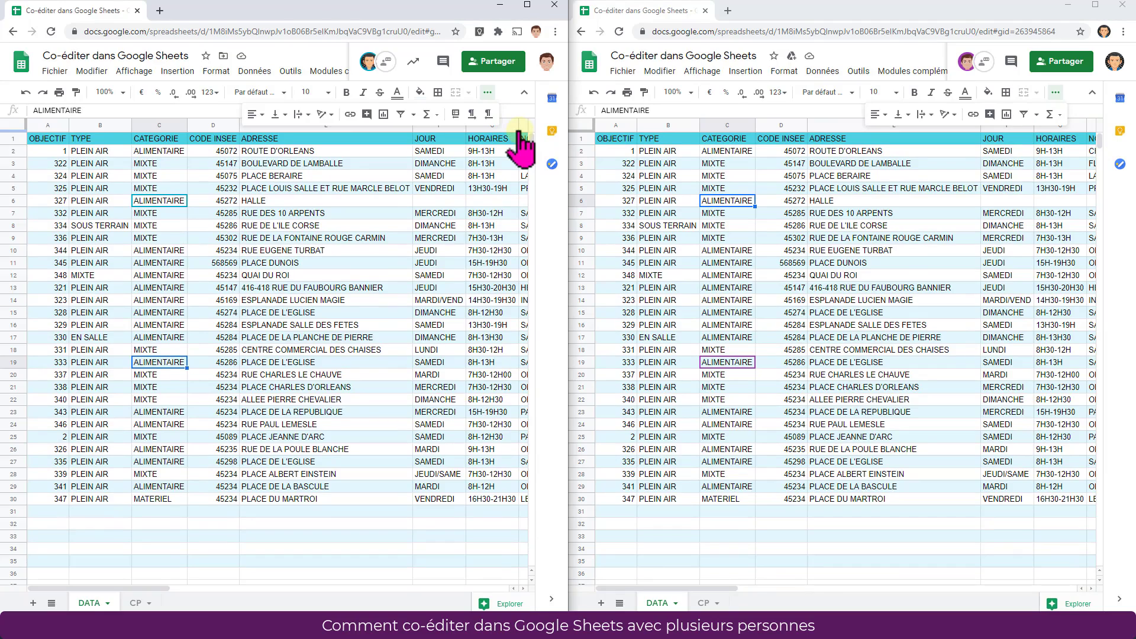
{"action": "key", "text": "ctrl+a"}
Step: Show the CP communes sheet in the left window, select Sainte-Marie cell E19, then move one cell right
{"action": "left_click", "coordinate": [140, 603]}
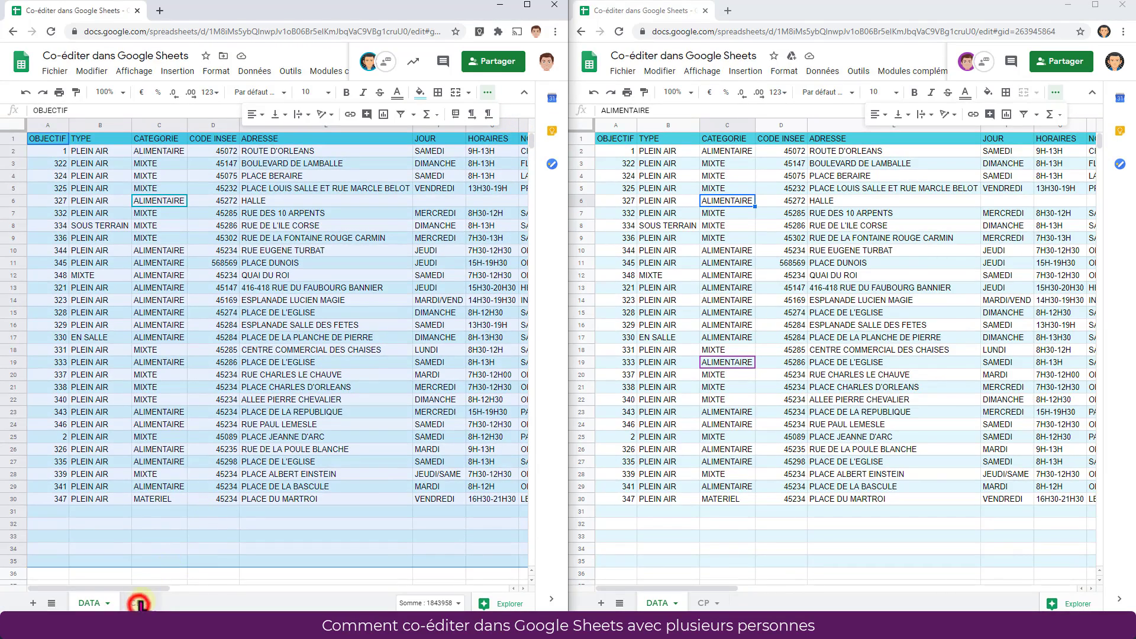
{"action": "left_click", "coordinate": [392, 362]}
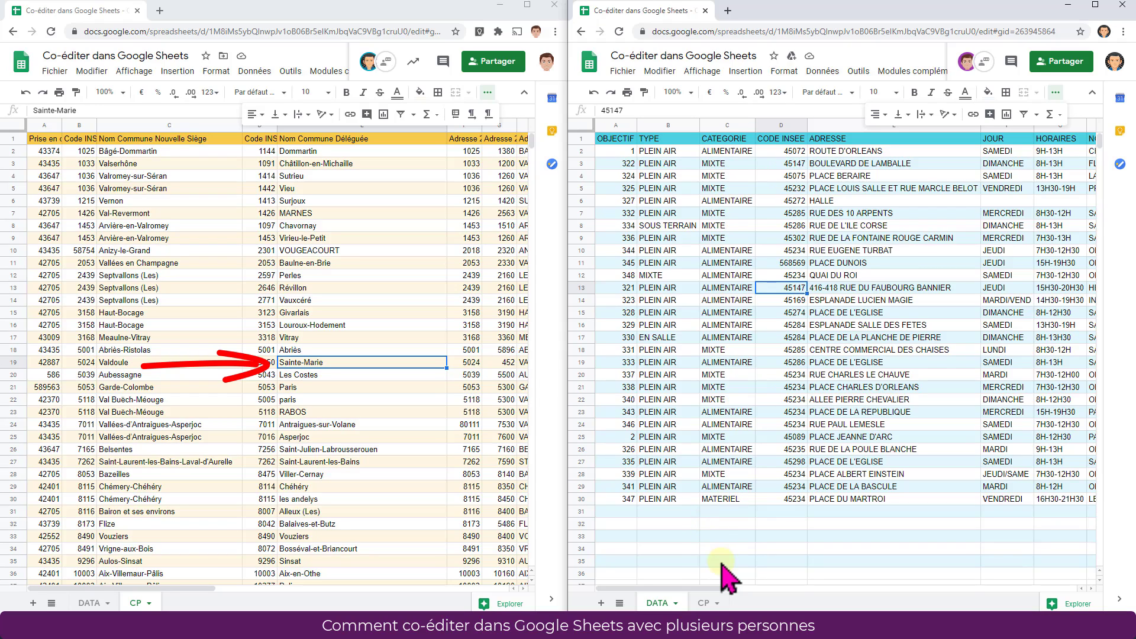
{"action": "key", "text": "Right"}
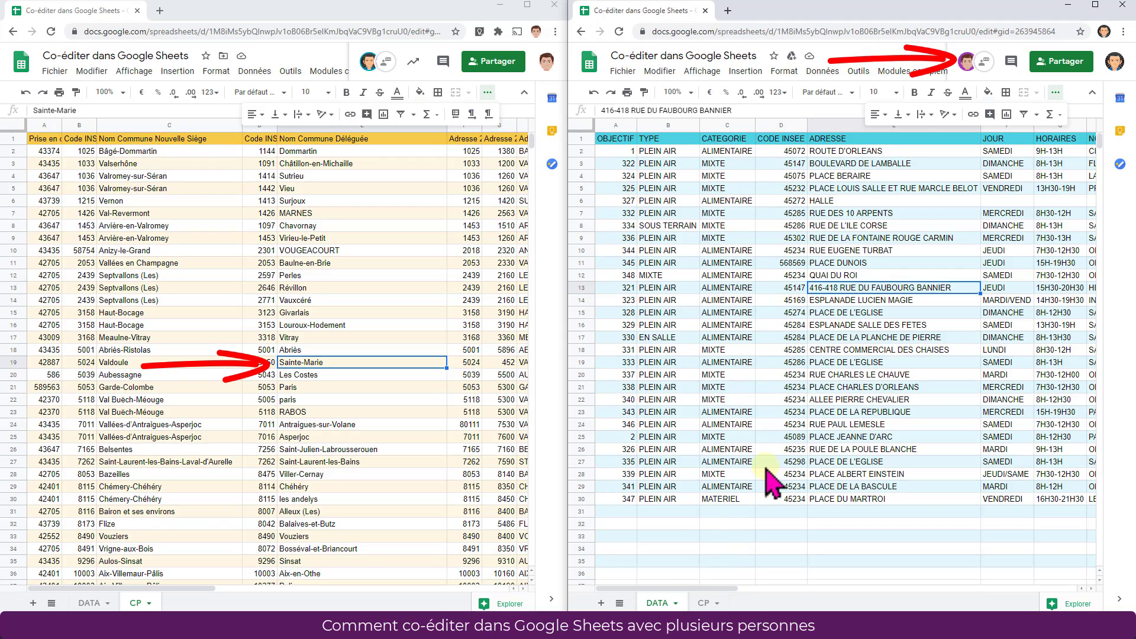
Step: Jump the right window to the collaborator's cell E19 (Sainte-Marie) and open E19's context menu on the left
{"action": "left_click", "coordinate": [966, 61]}
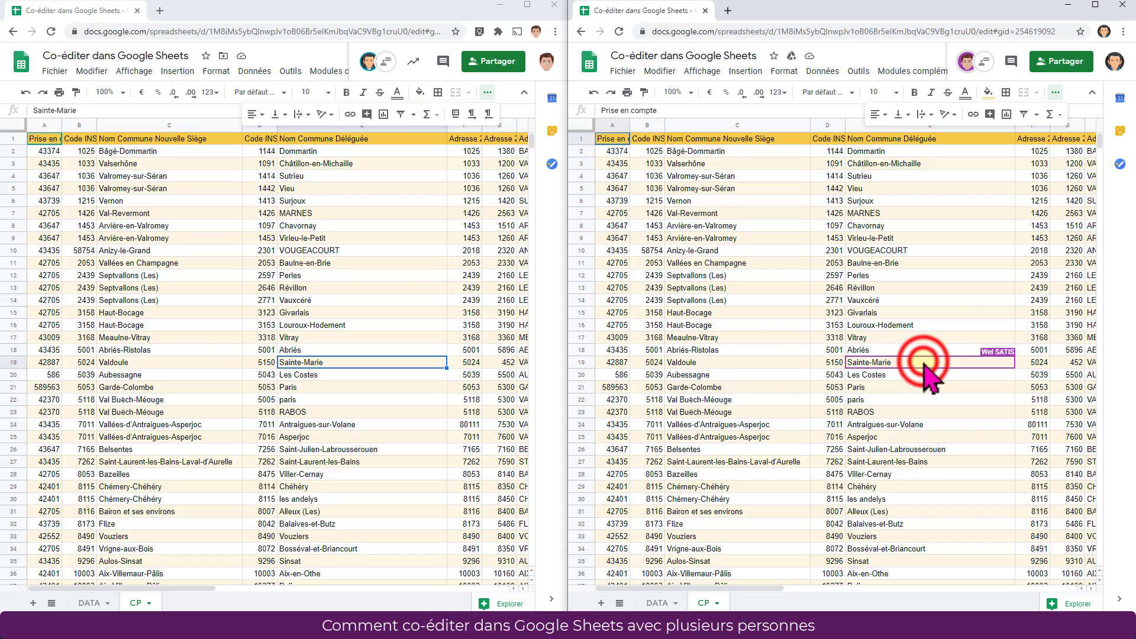
{"action": "double_click", "coordinate": [924, 363]}
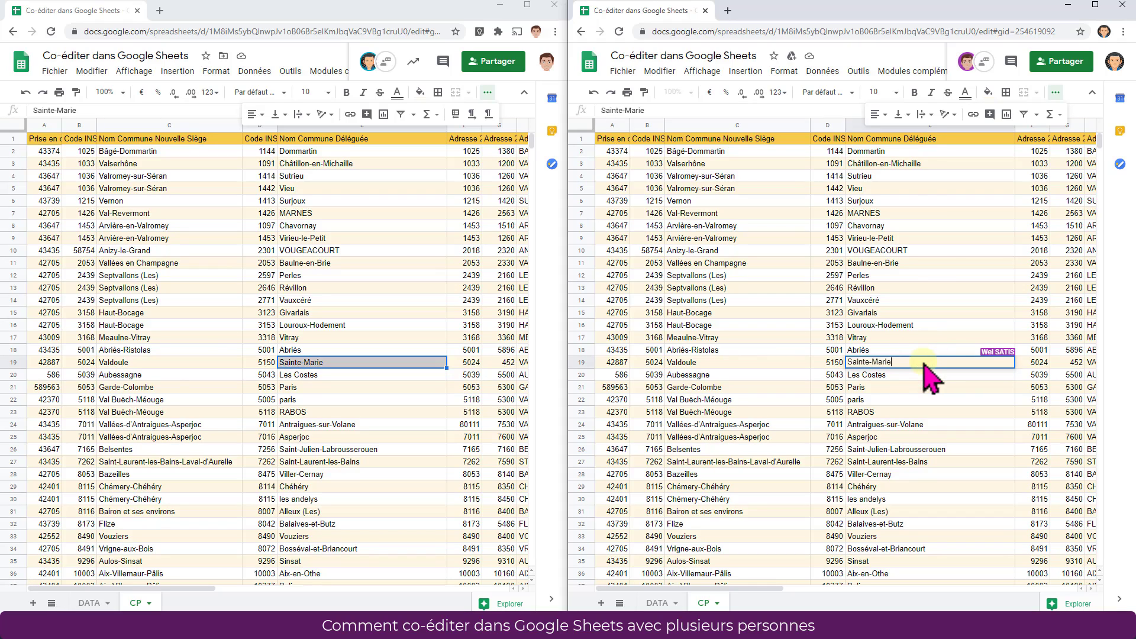
{"action": "left_click", "coordinate": [366, 362]}
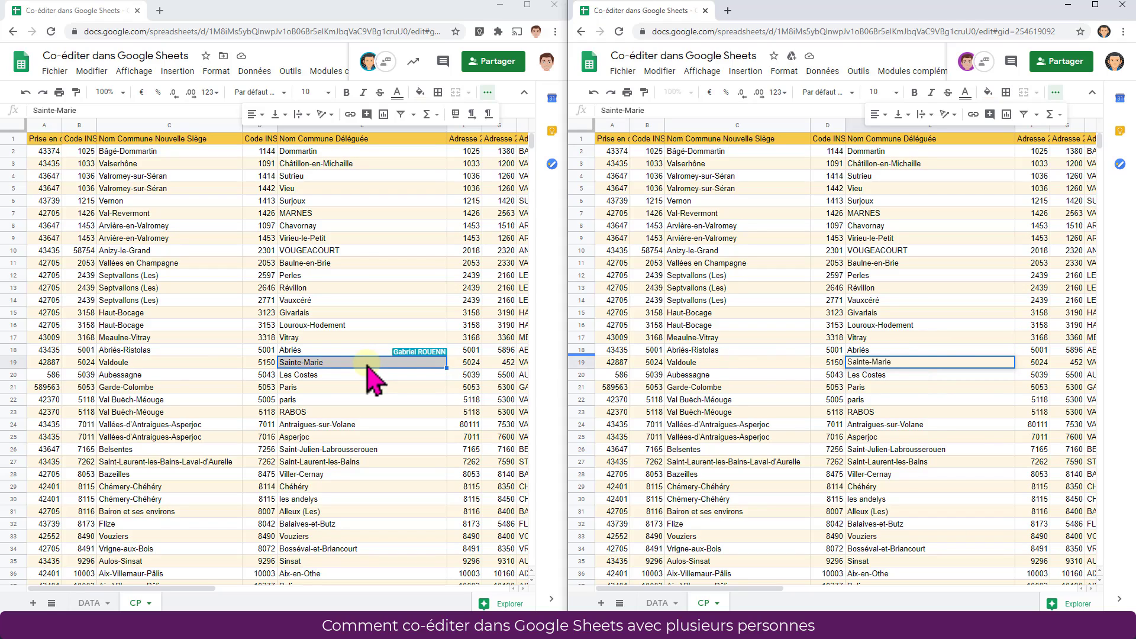
{"action": "right_click", "coordinate": [367, 362]}
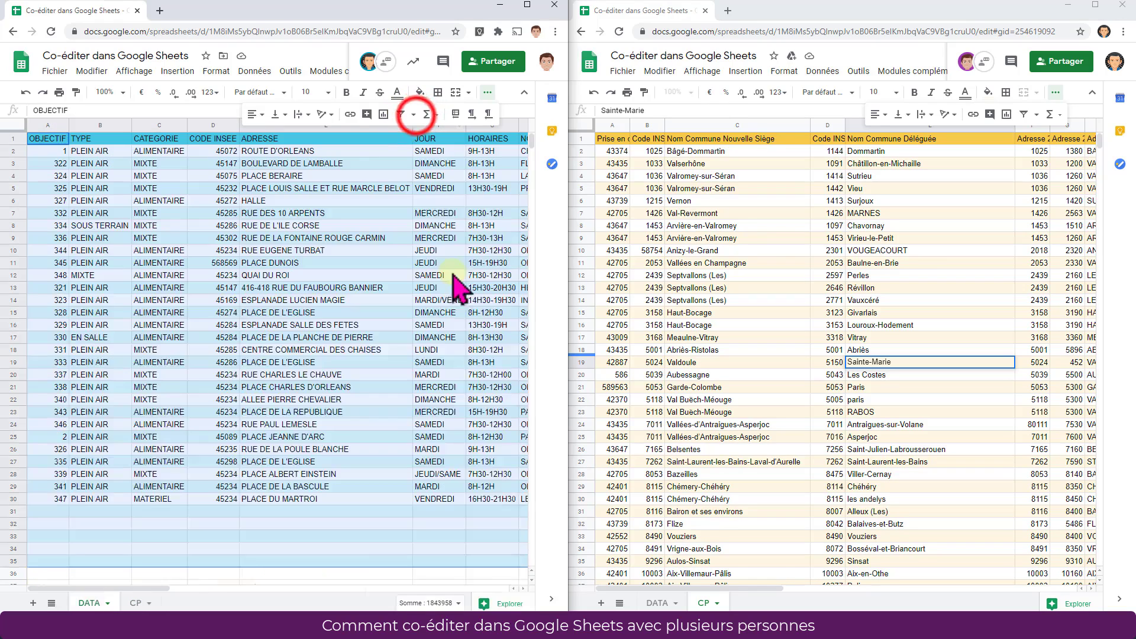
Step: Apply the saved ALIMENTAIRE filter view to the DATA market list
{"action": "left_click", "coordinate": [413, 114]}
{"action": "left_click", "coordinate": [465, 189]}
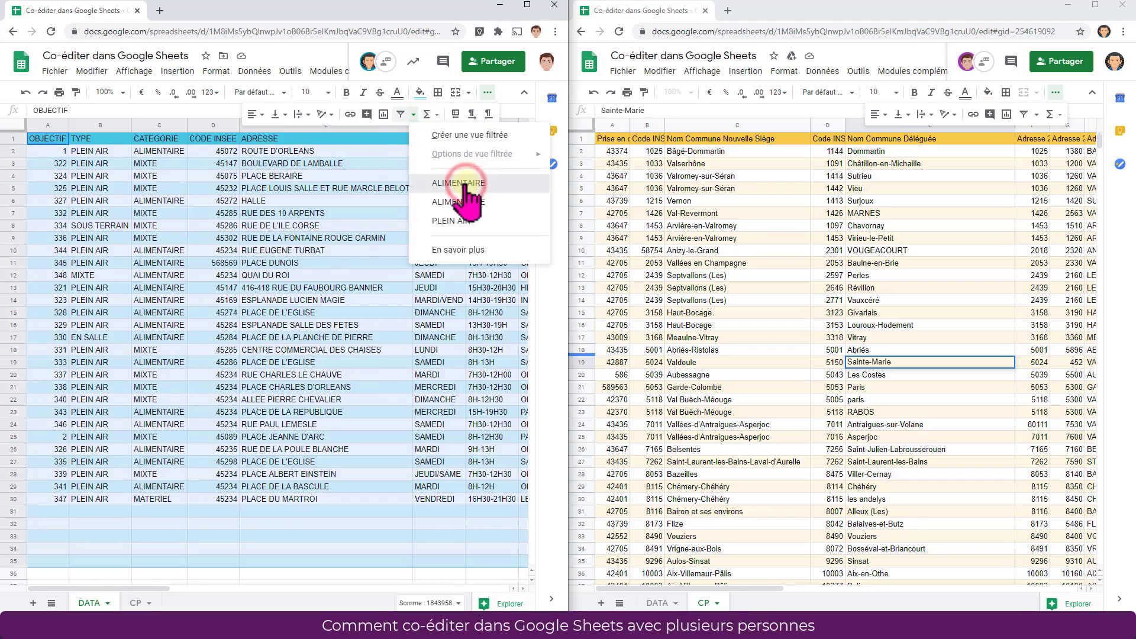